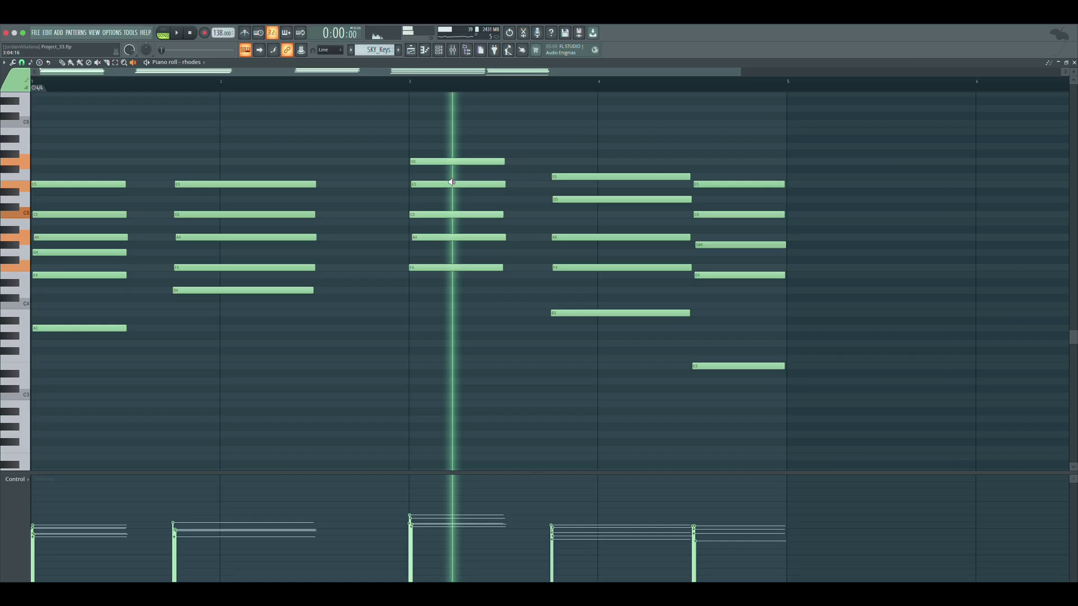
left_click_drag(452, 181, 589, 187)
left_click_drag(717, 191, 717, 191)
left_click_drag(85, 185, 84, 186)
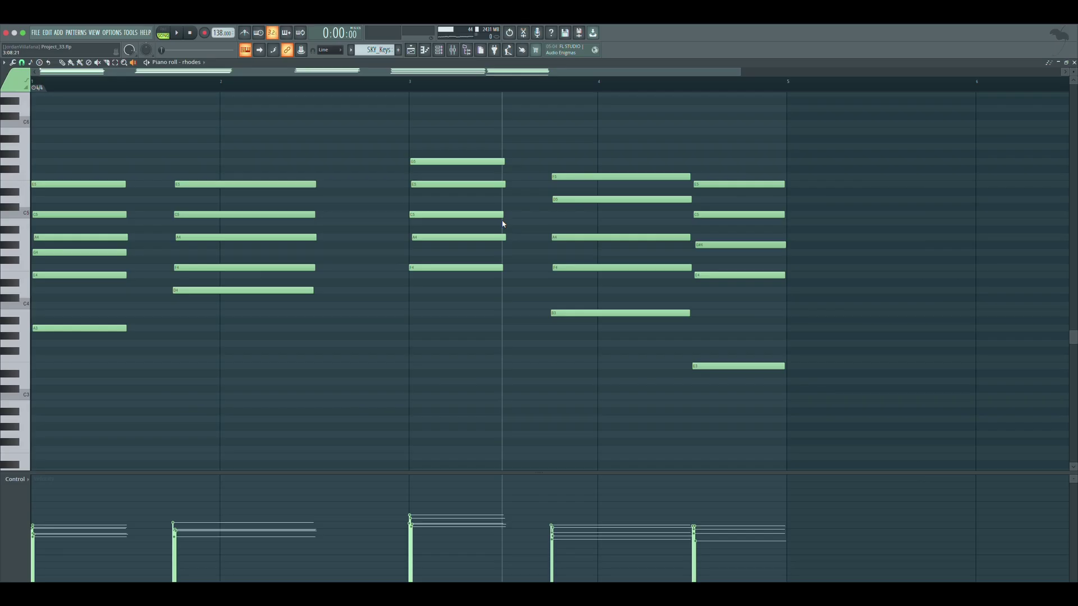
- Inspect the pad channel's S.K.Y. Keys instrument and its Rolling Garden preset, and return to the playlist
left_click(410, 50)
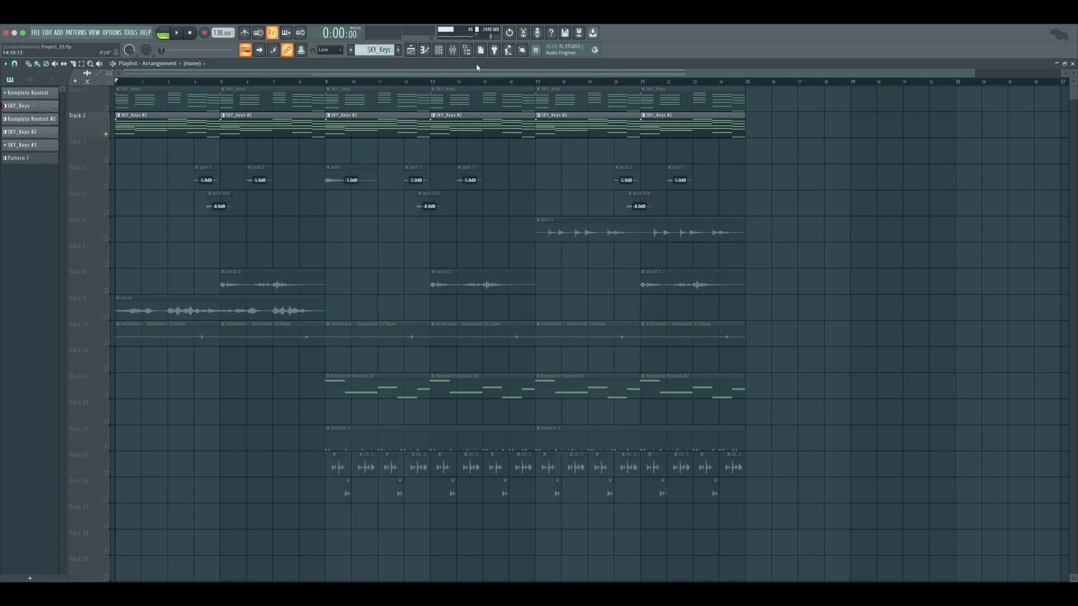
left_click(439, 50)
left_click(433, 216)
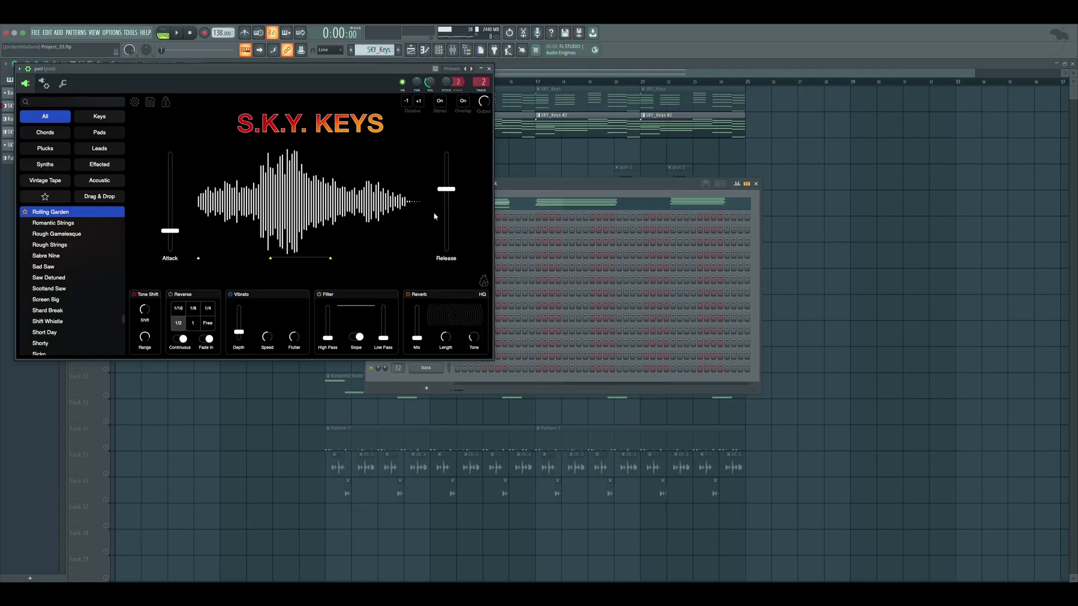
left_click(490, 69)
key("Escape")
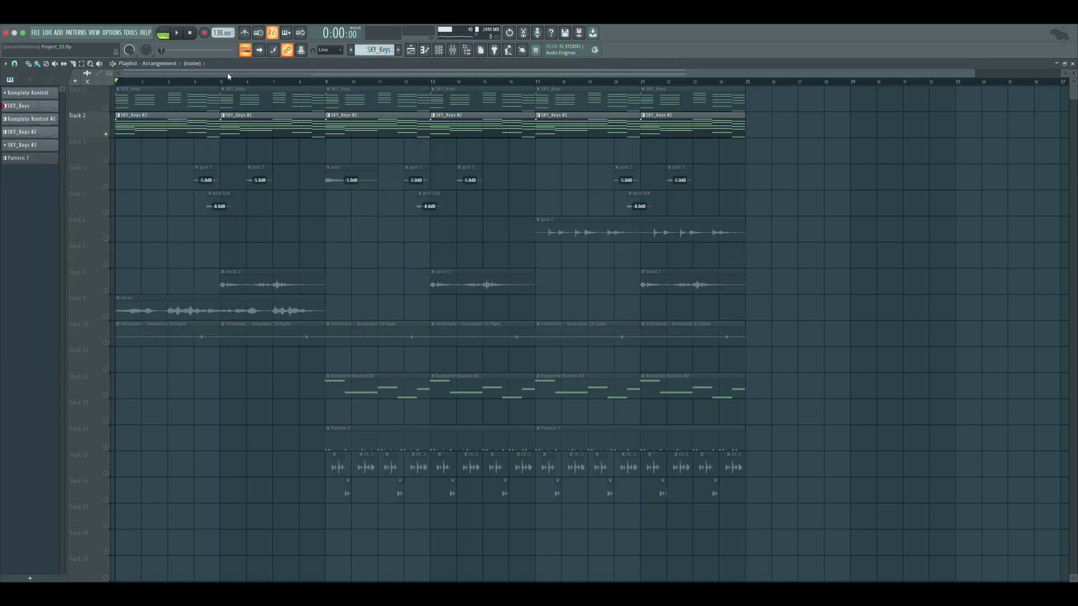
- Play Track 2 on its own, and enable Track 1 to hear both SKY_Keys tracks together
key("space")
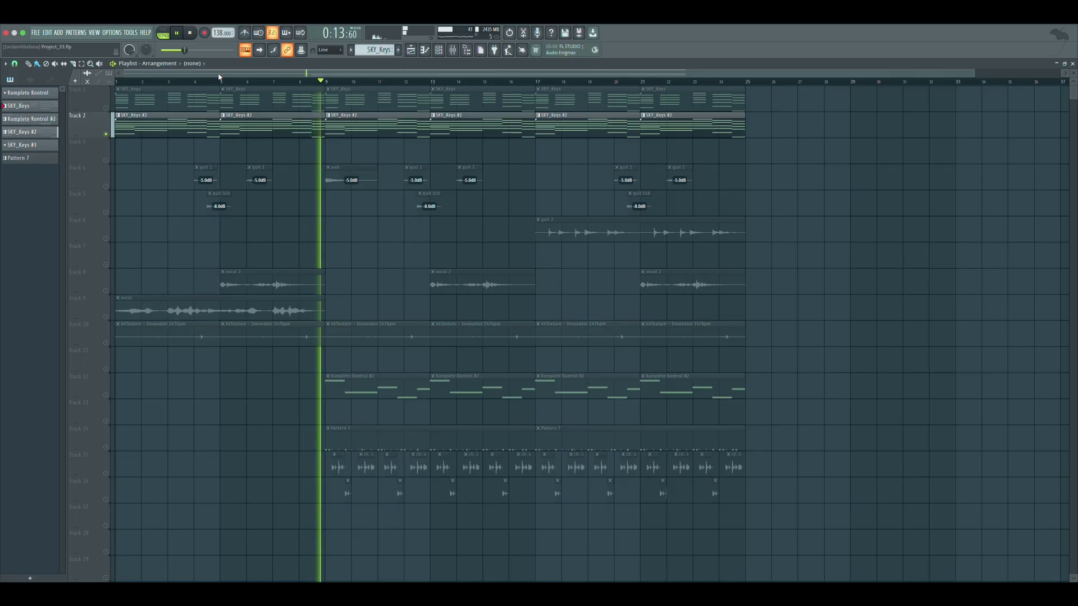
key("space")
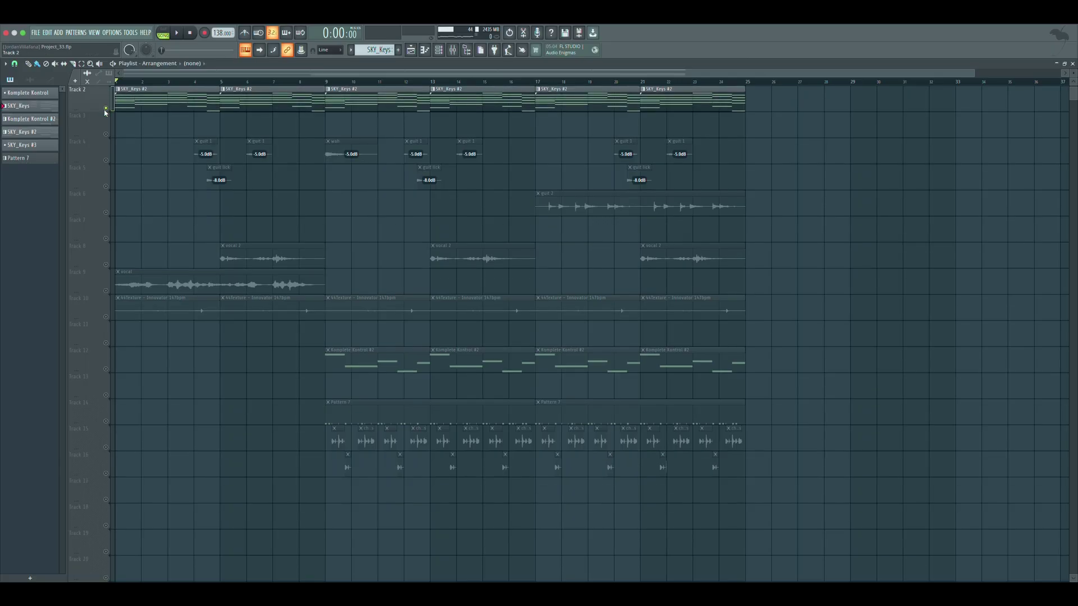
left_click(106, 108)
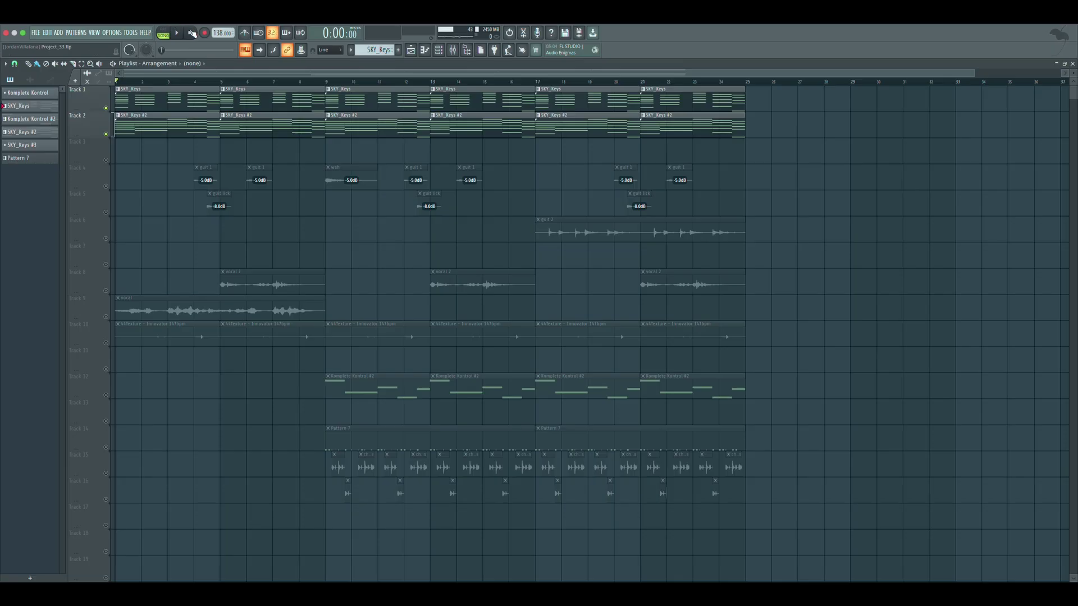
key("space")
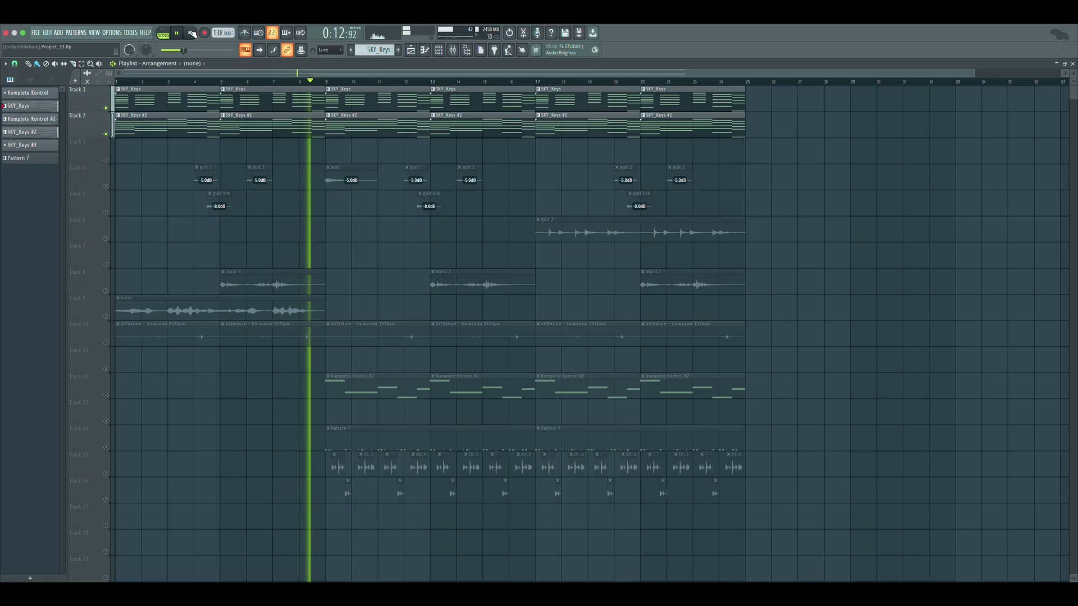
key("space")
- Inspect the rhodes mixer track's effects: both Fruity Parametric EQ 2 instances, Rev SPRING-636 and the UADx 1176AE Compressor
left_click(454, 53)
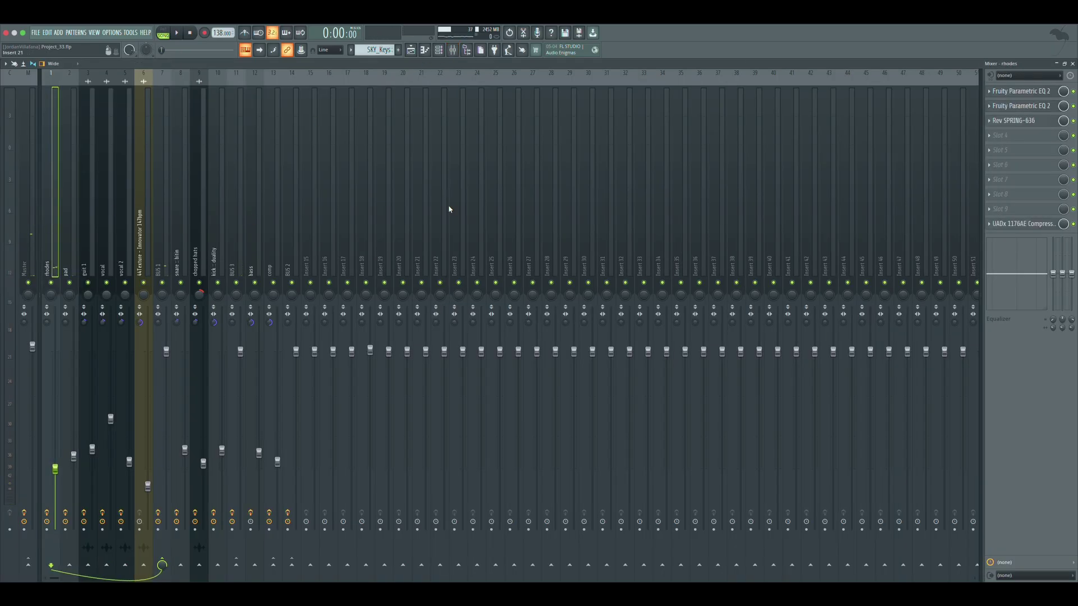
left_click(1022, 95)
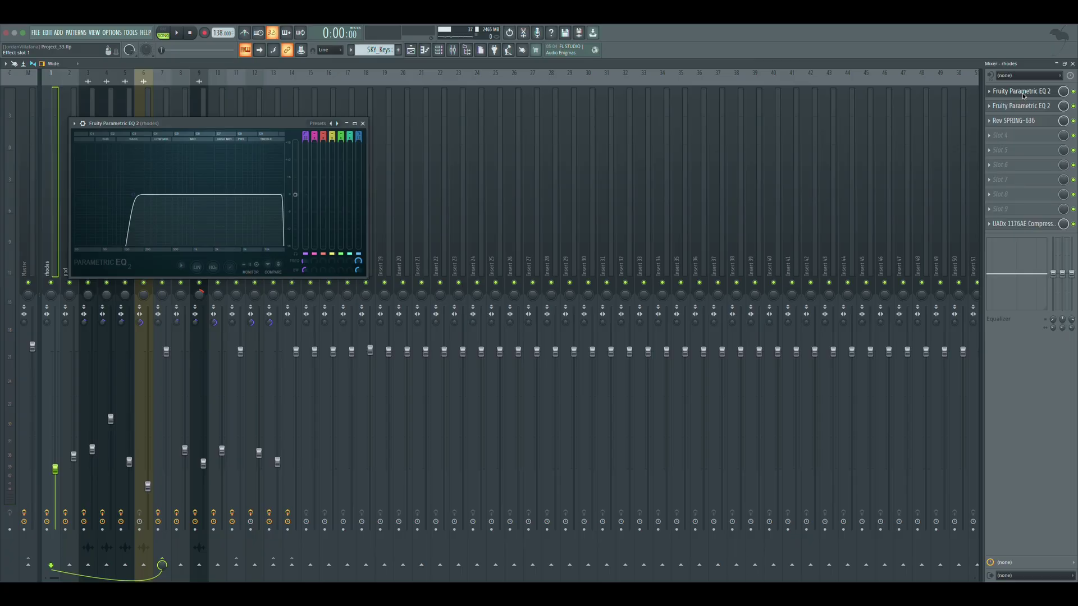
left_click(1022, 95)
left_click(1024, 106)
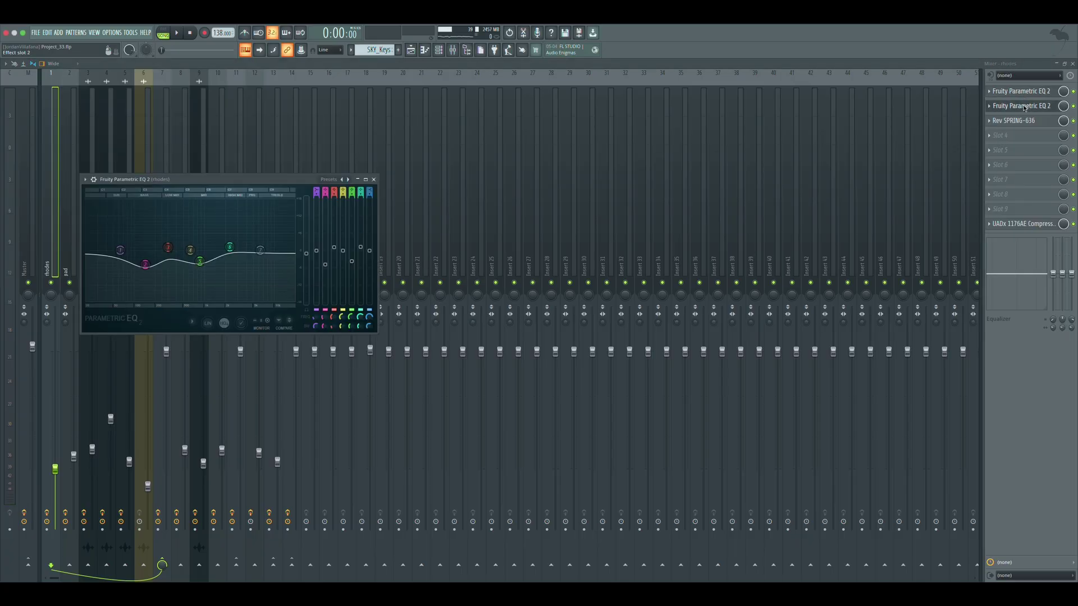
left_click(1023, 106)
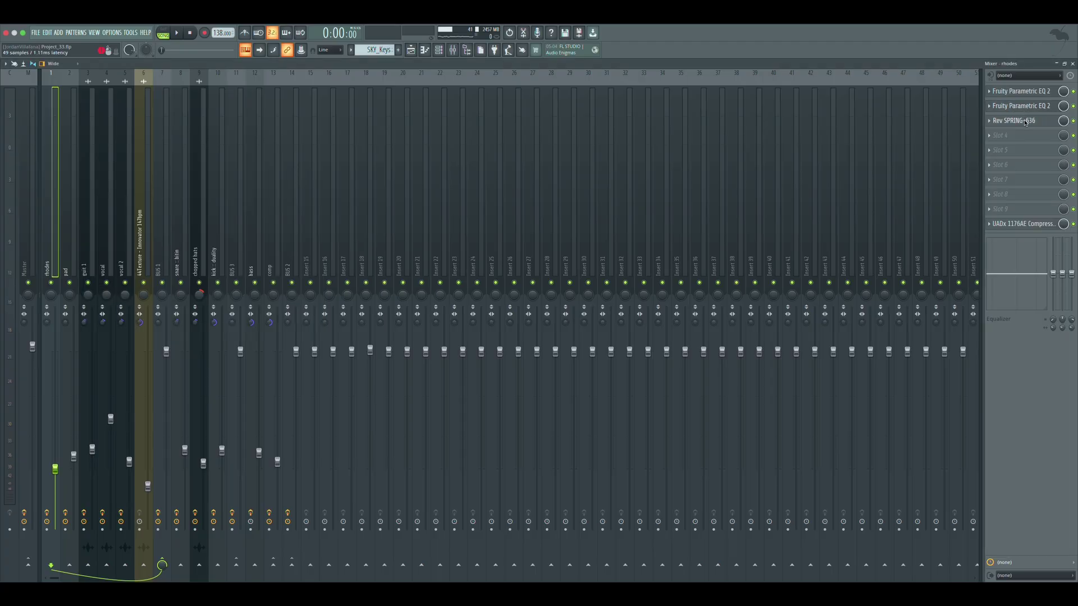
left_click(1025, 121)
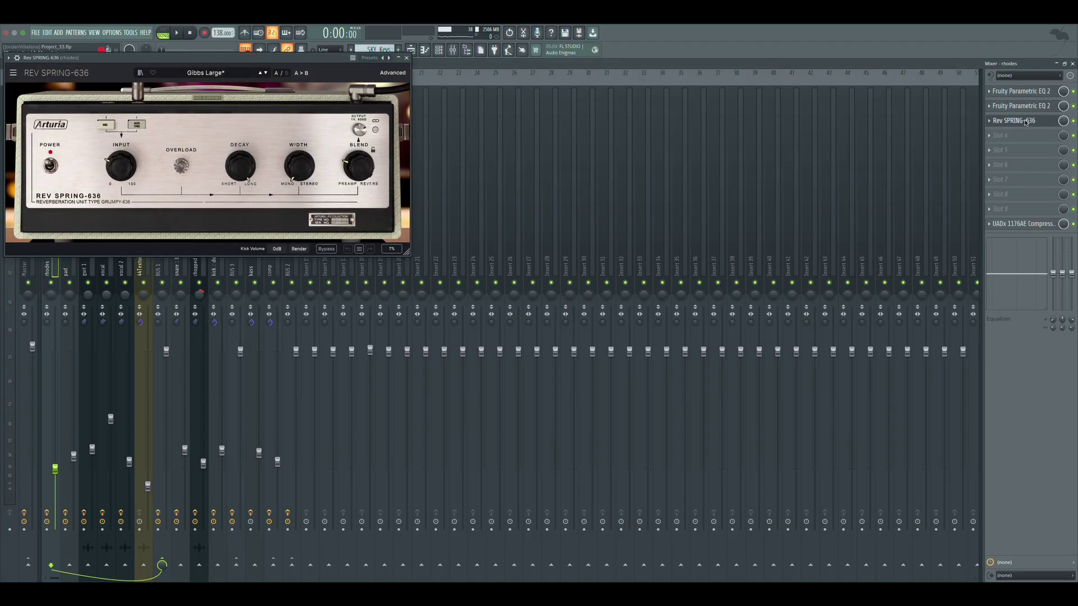
left_click(1025, 121)
left_click(1027, 224)
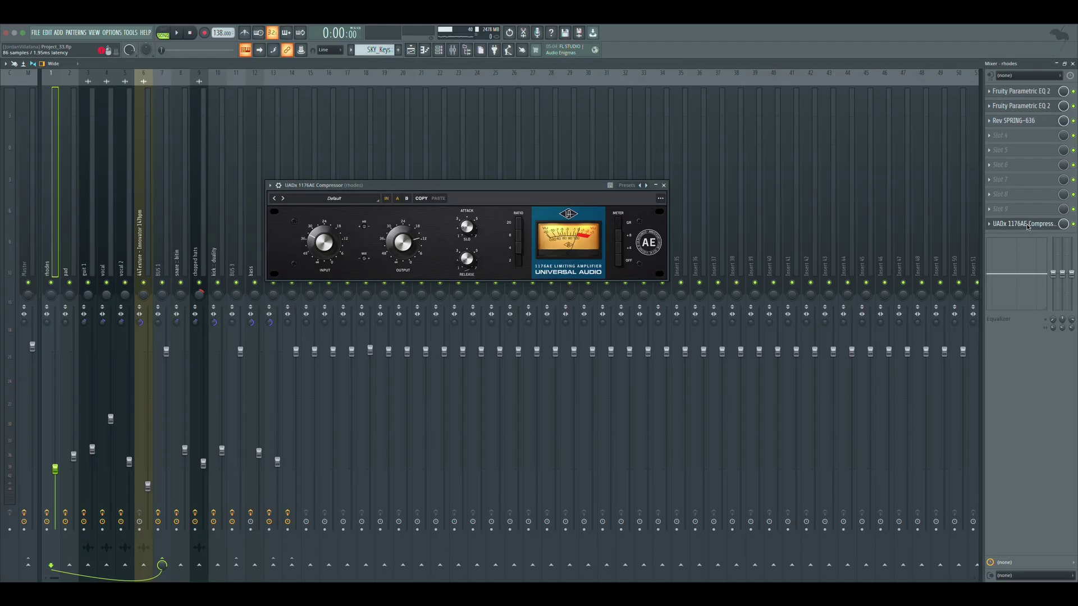
left_click(1027, 224)
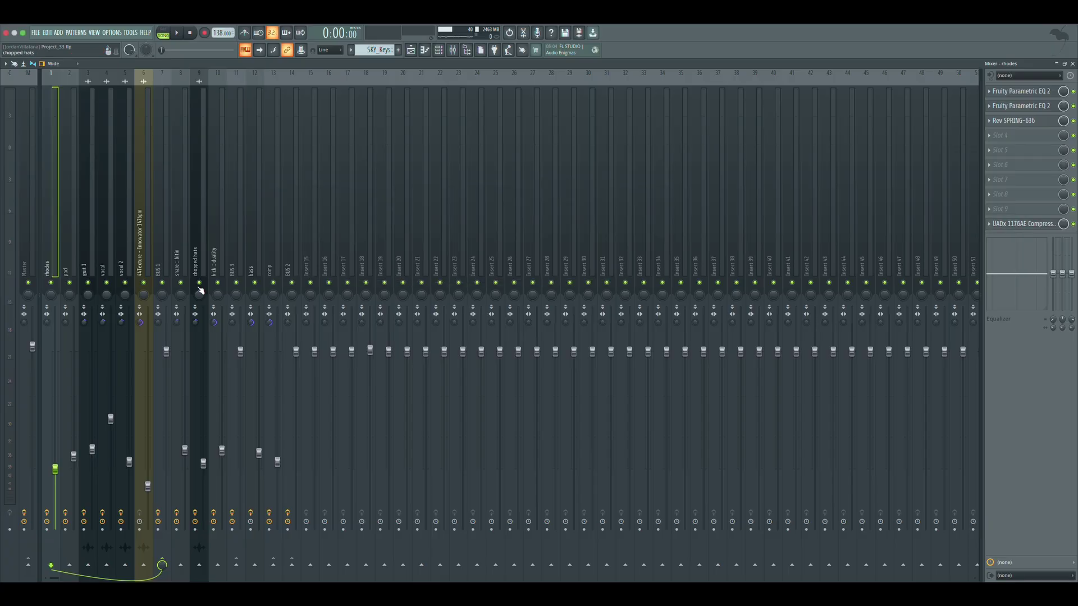
- Inspect the pad mixer track's Fruity Parametric EQ 2 and UADx 1176AE Compressor settings
left_click(69, 247)
left_click(1021, 93)
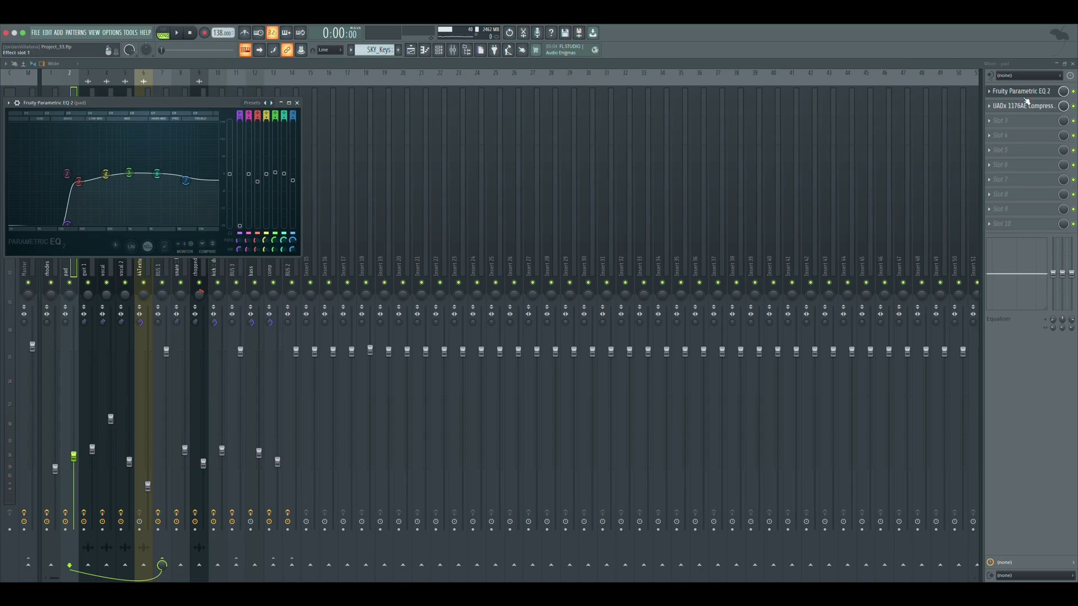
left_click(1019, 106)
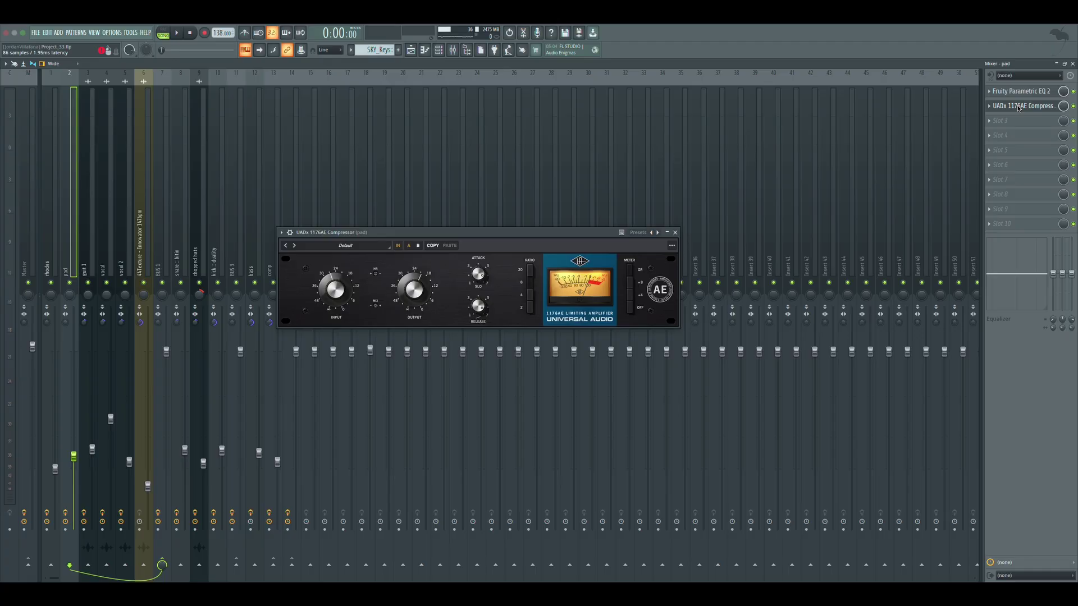
left_click(1019, 107)
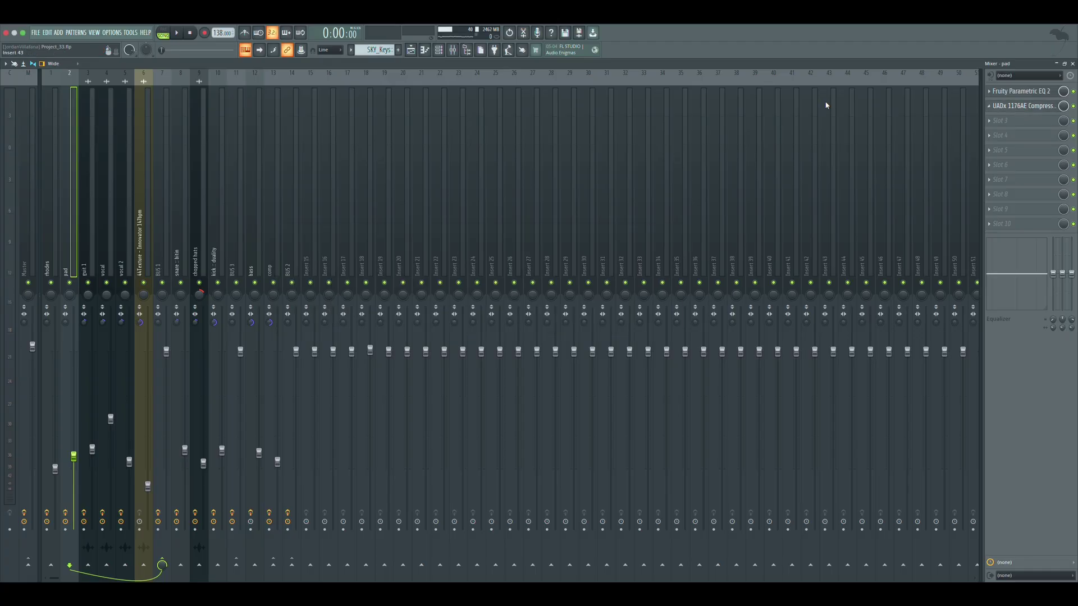
- Inspect the BUS 1 mixer track's Fruity Parametric EQ 2, UADx 1176AE Compressor and Fruity Soft Clipper
left_click(164, 258)
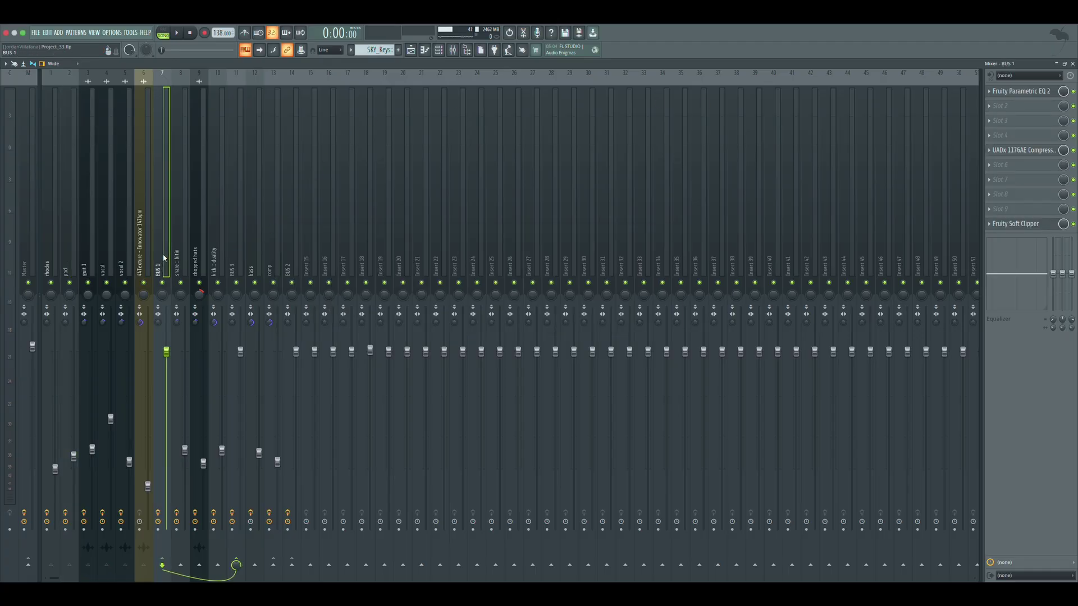
left_click(1020, 92)
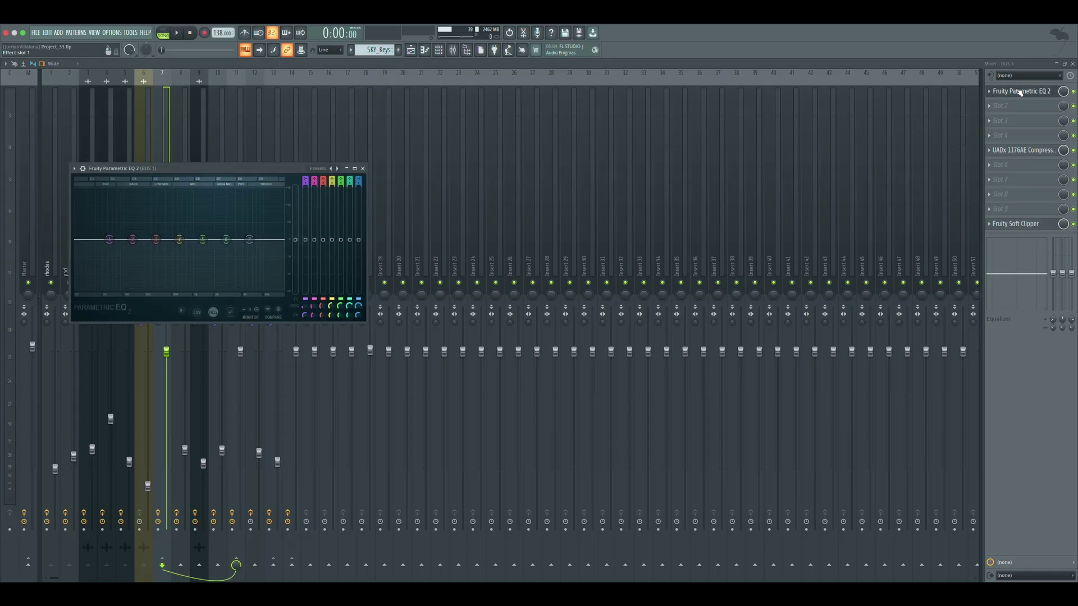
left_click(1019, 92)
left_click(1017, 151)
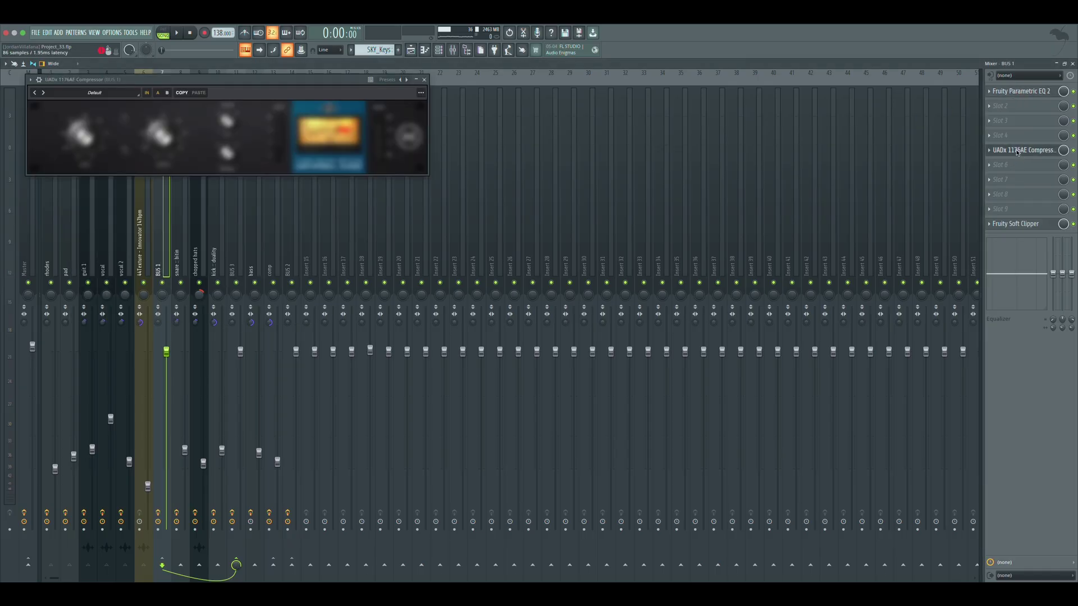
left_click(1017, 150)
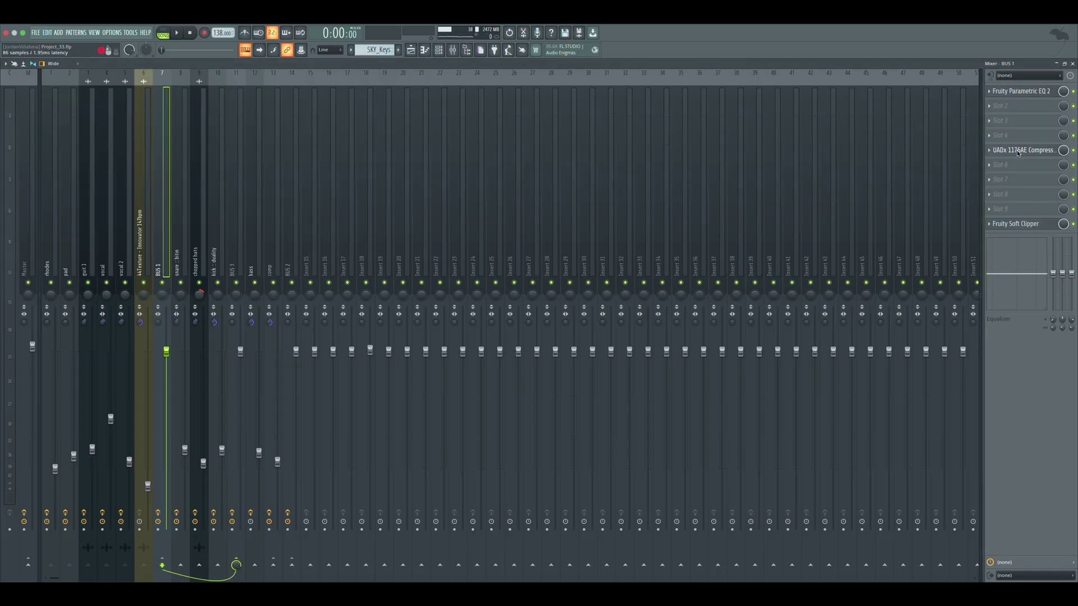
left_click(1025, 223)
left_click(1025, 224)
- Solo Track 4 together with Track 5 in the playlist and play the guitar clips from bar 9
left_click(411, 52)
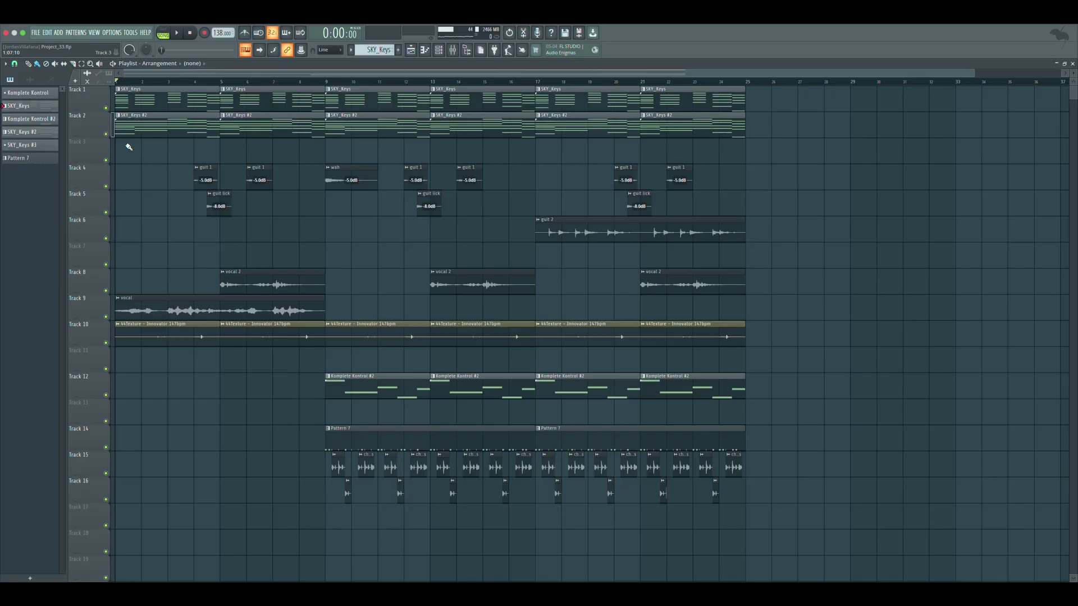
right_click(106, 187)
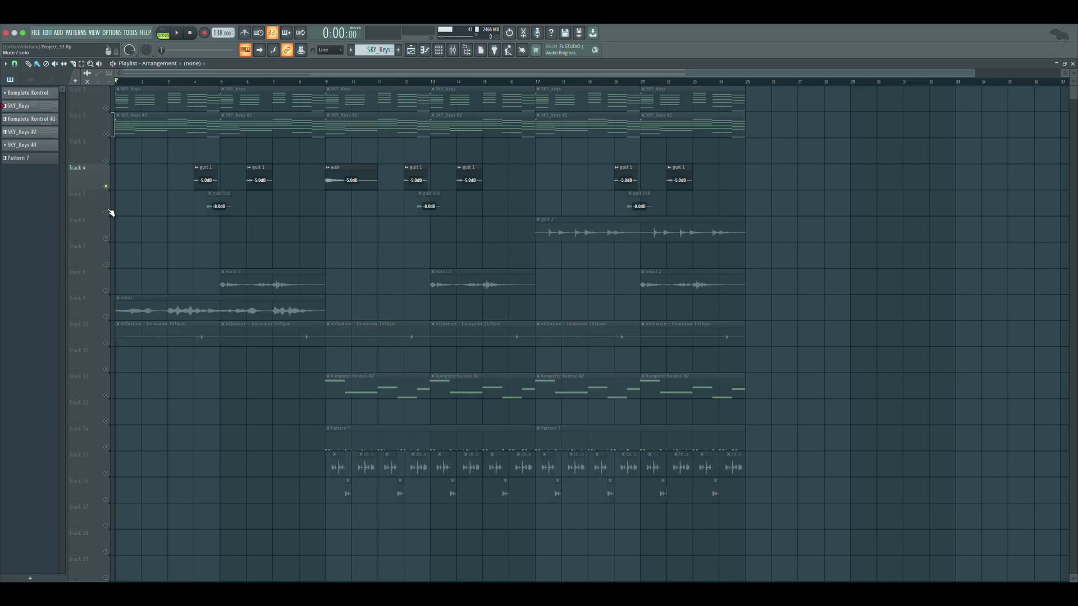
left_click(106, 213)
left_click(329, 83)
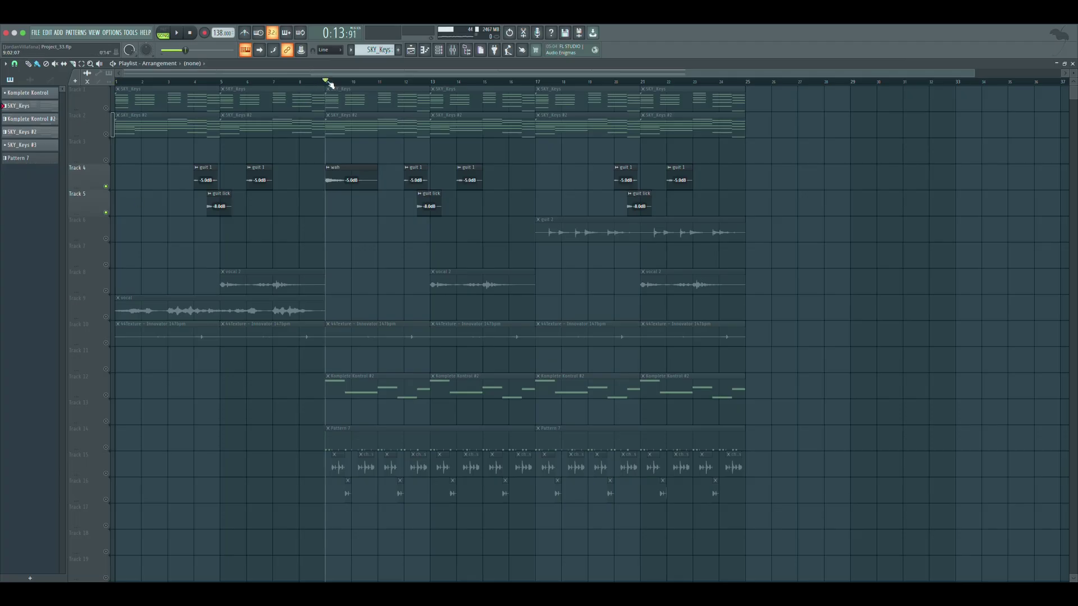
key("space")
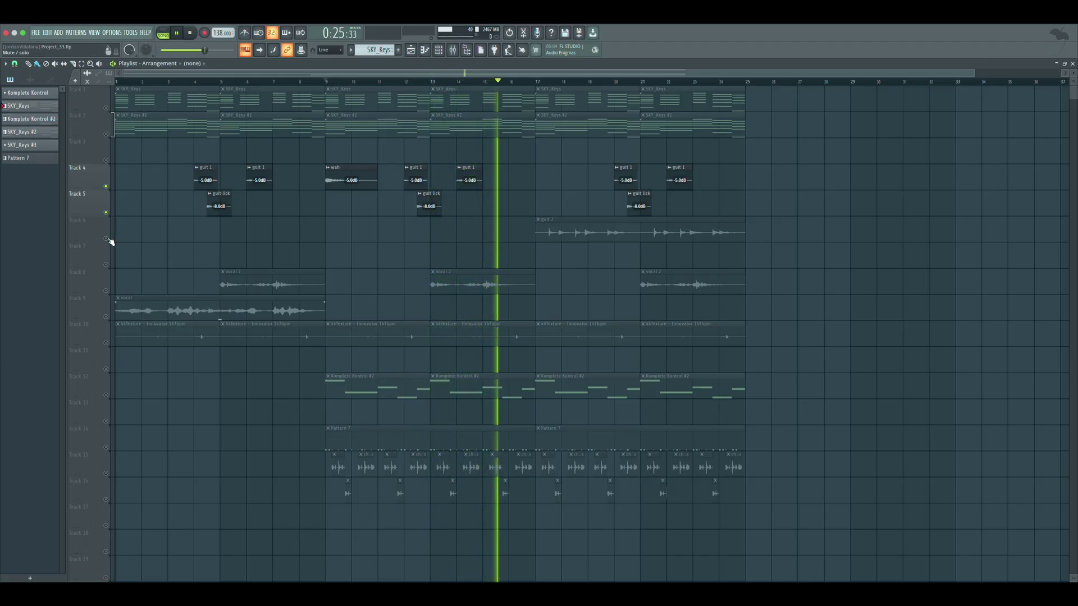
key("space")
- Play the guit 2 clip on Track 6 alone from bar 17
left_click(536, 81)
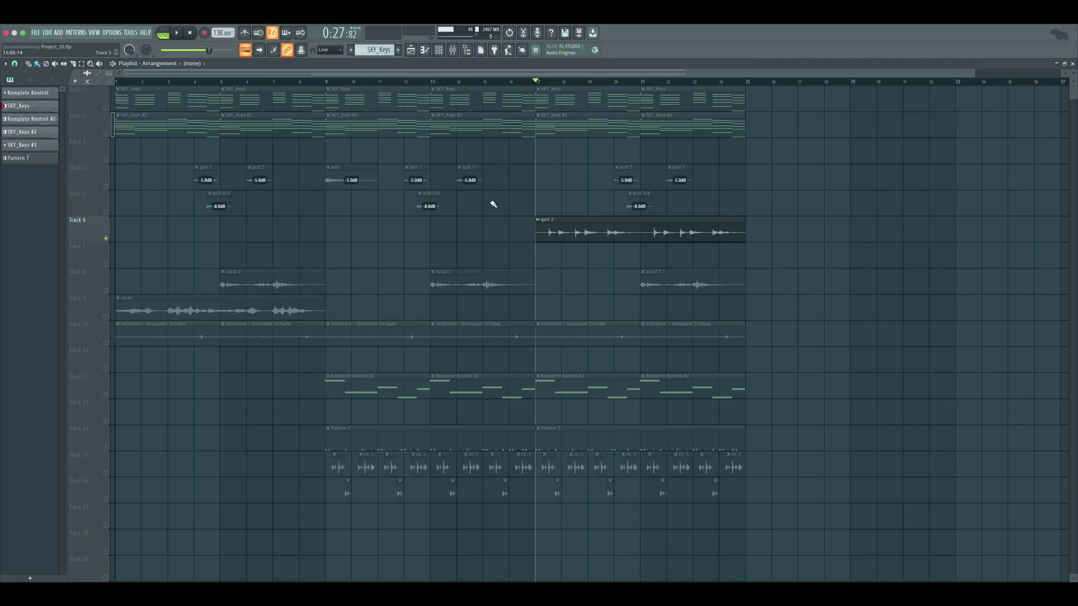
key("space")
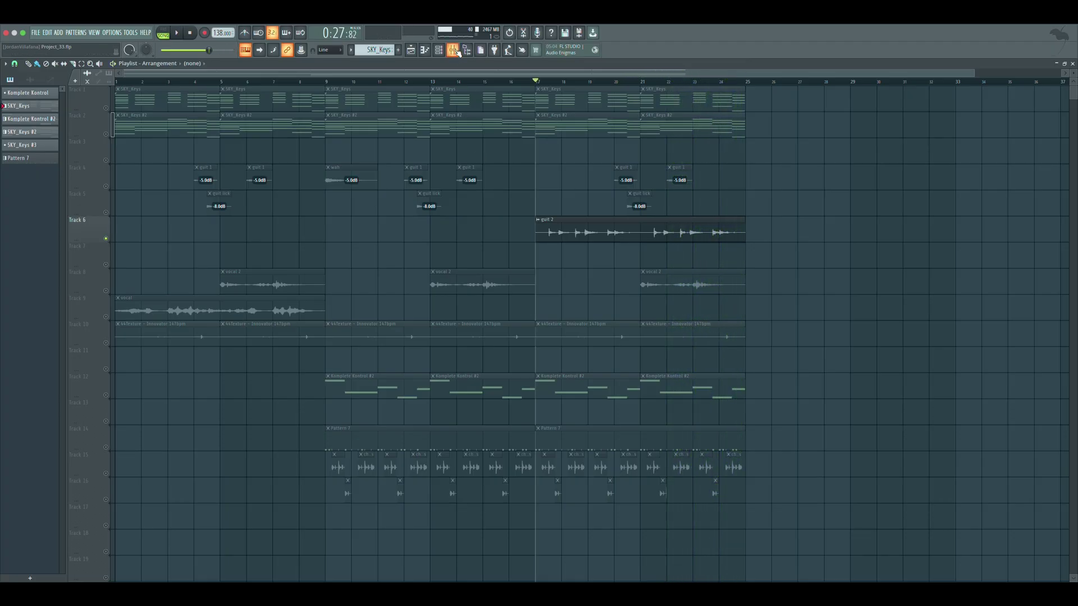
- Inspect the guit 1 mixer track's Fruity Parametric EQ 2, Rev SPRING-636 and UADx 1176AE Compressor, and return to the playlist
key("F9")
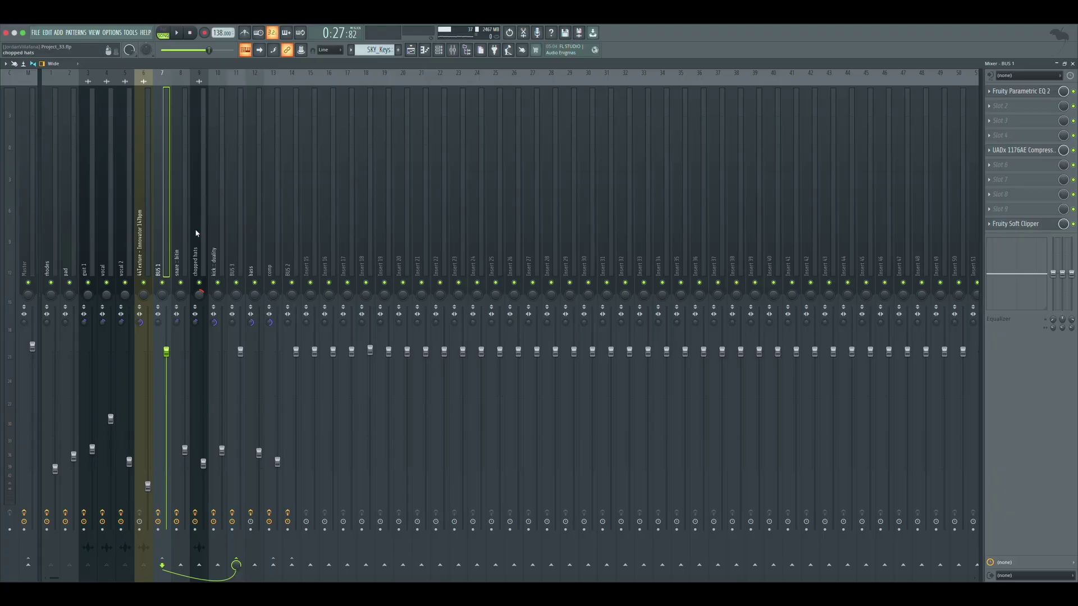
left_click(94, 252)
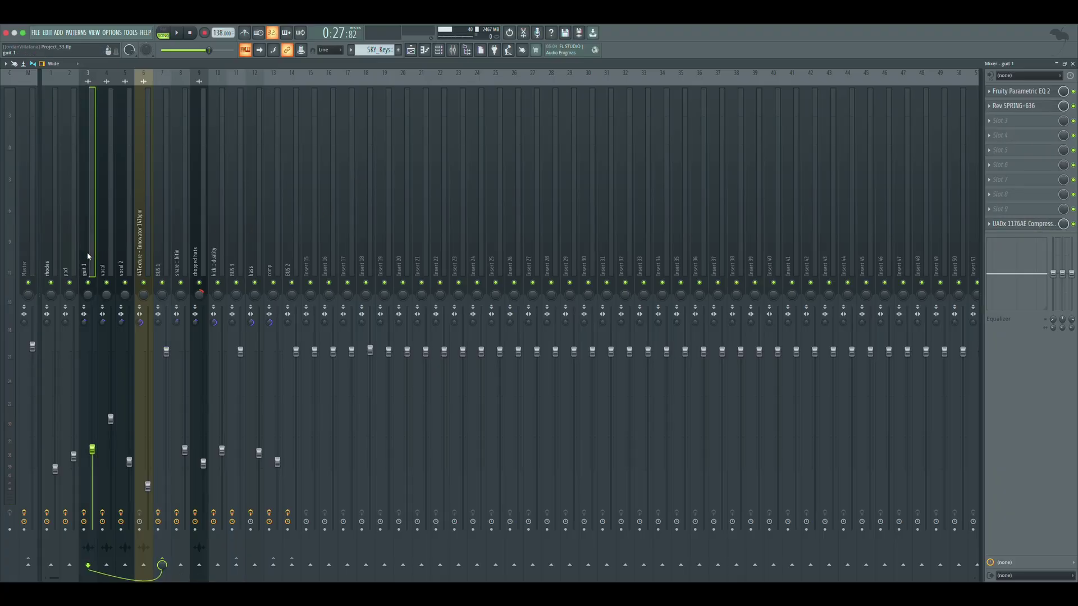
left_click(1019, 93)
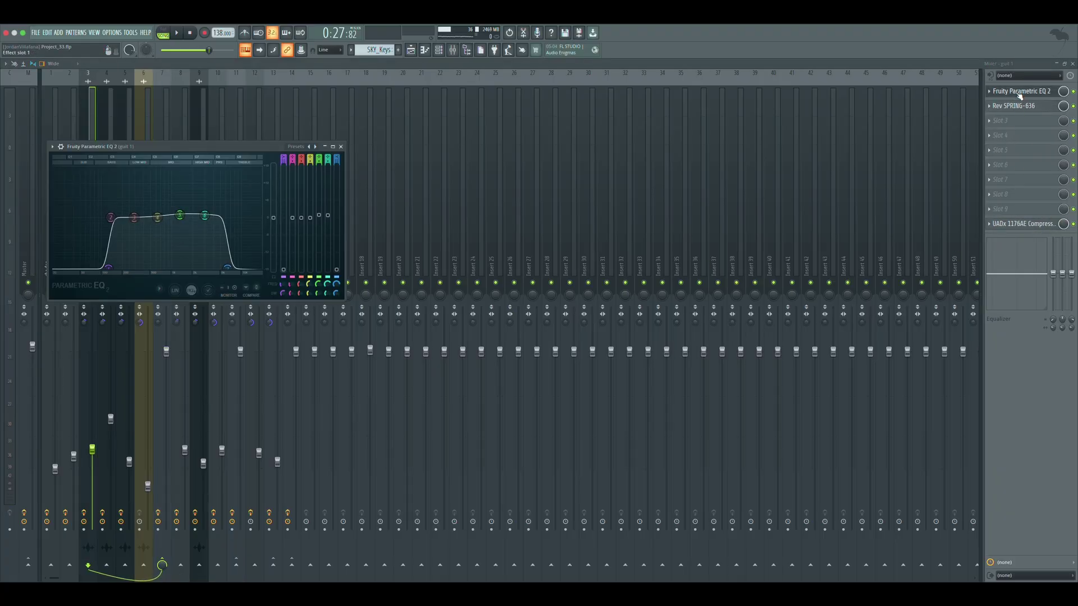
left_click(1019, 92)
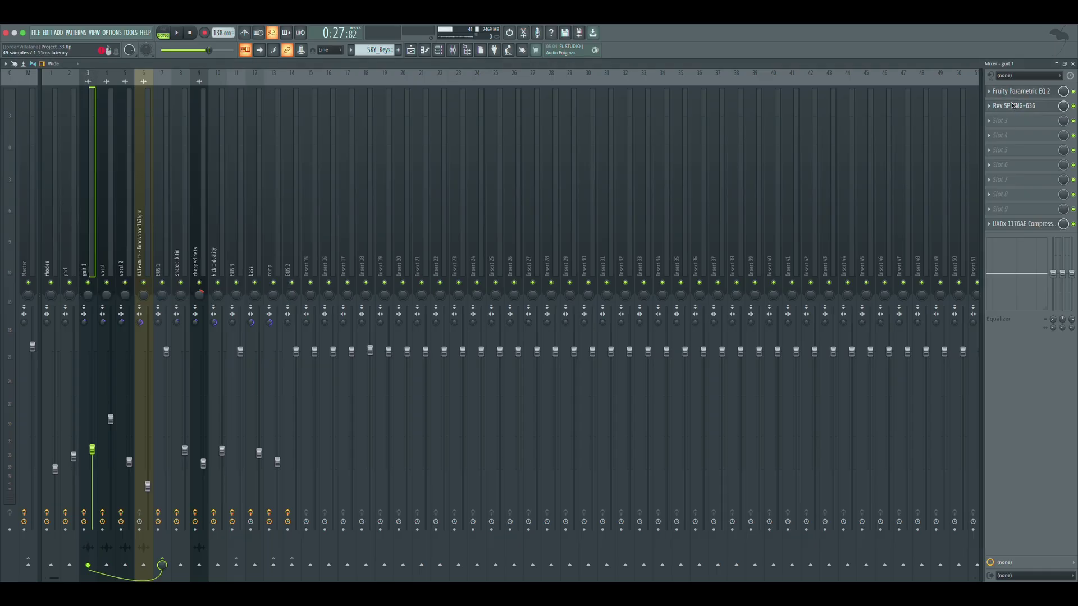
left_click(1013, 105)
left_click(1013, 105)
left_click(1036, 225)
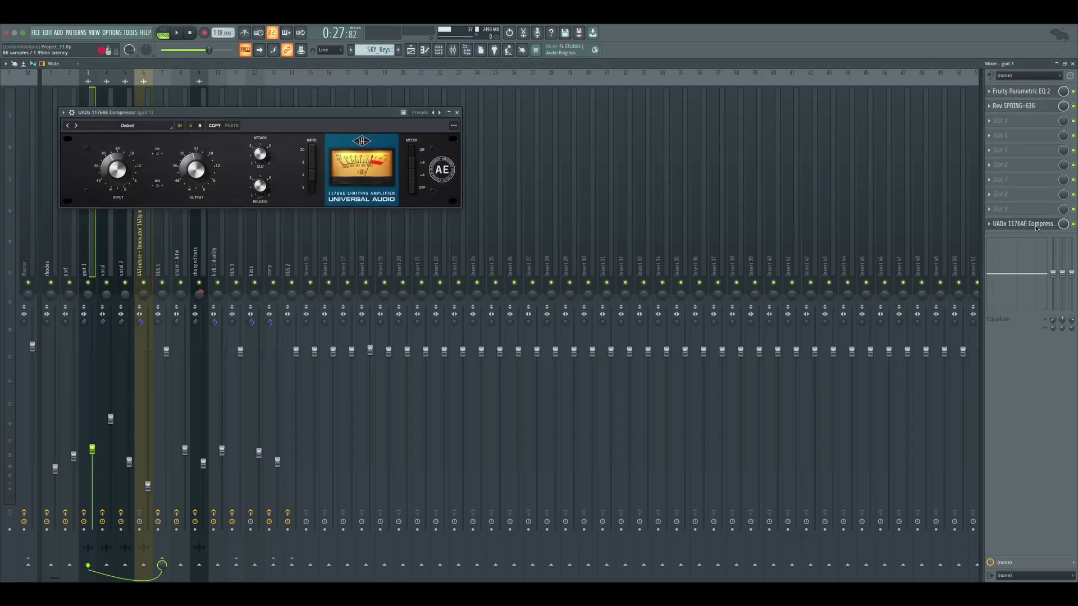
left_click(1036, 224)
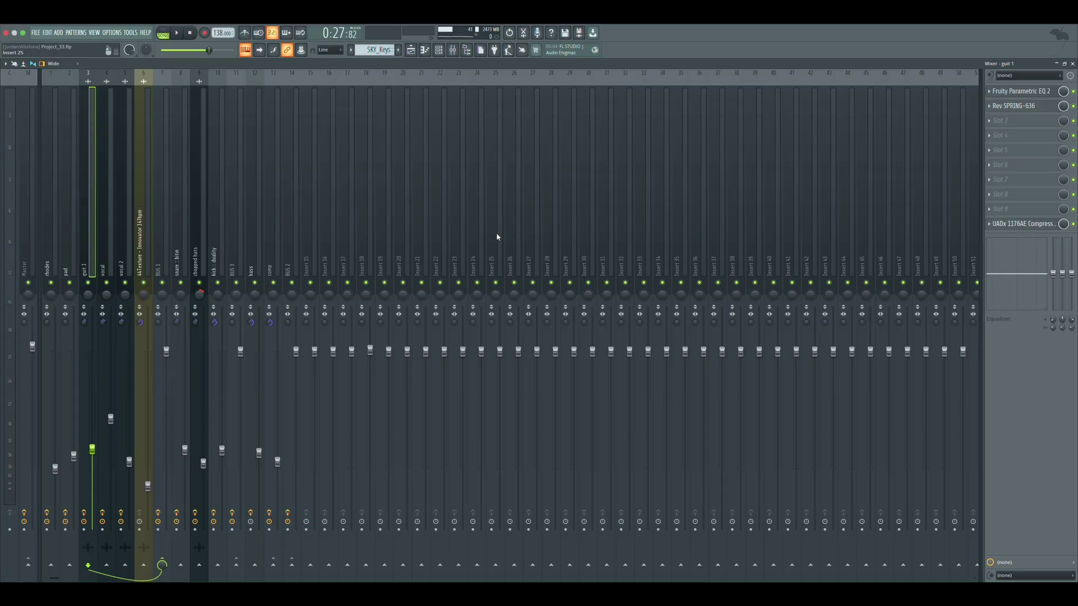
left_click(411, 50)
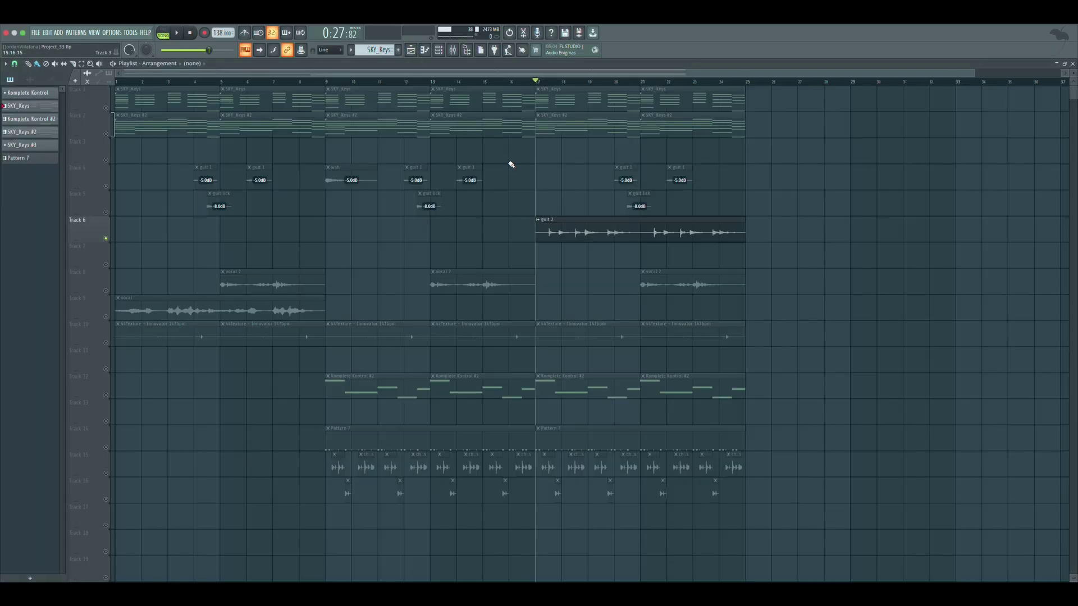
- Solo the vocal clip on Track 9 in the playlist and play it from the start of the song
left_click(105, 316)
left_click(200, 38)
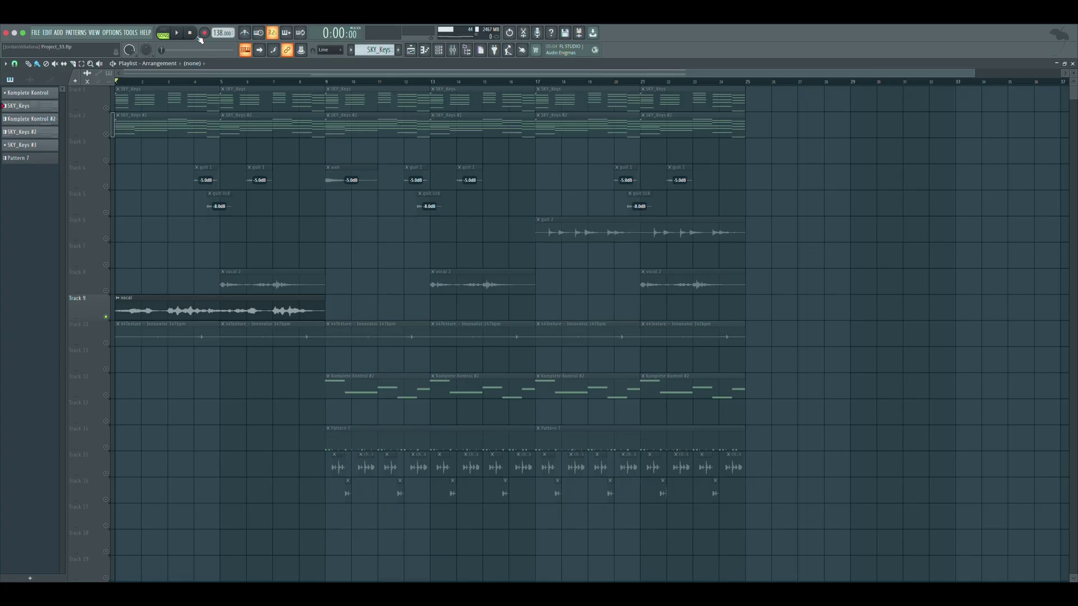
key("space")
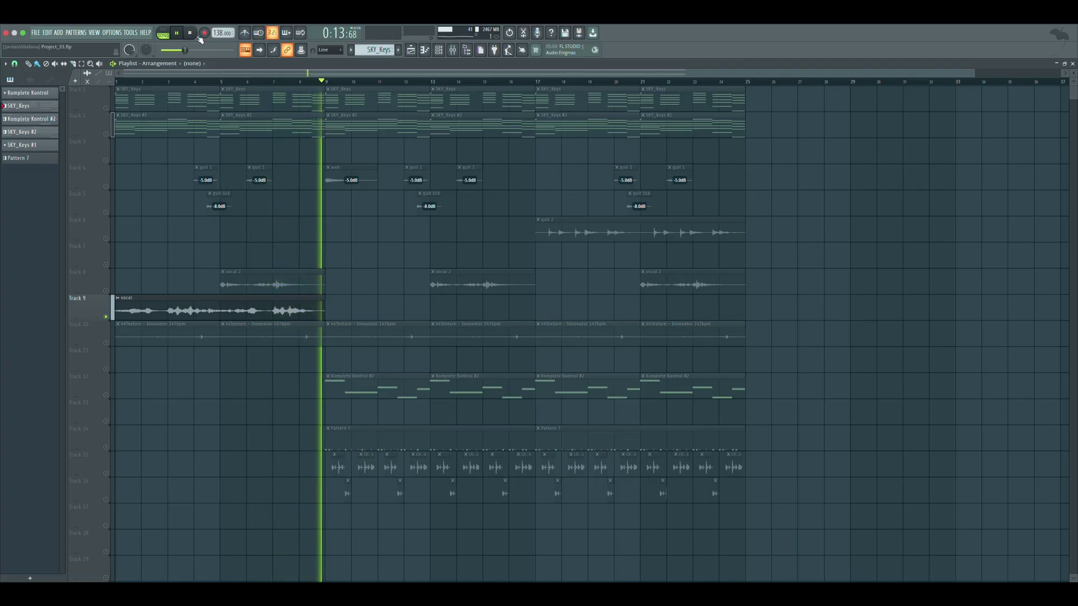
key("space")
- Solo the vocal 2 clips on Track 8 and play them from bar 5
left_click(113, 292)
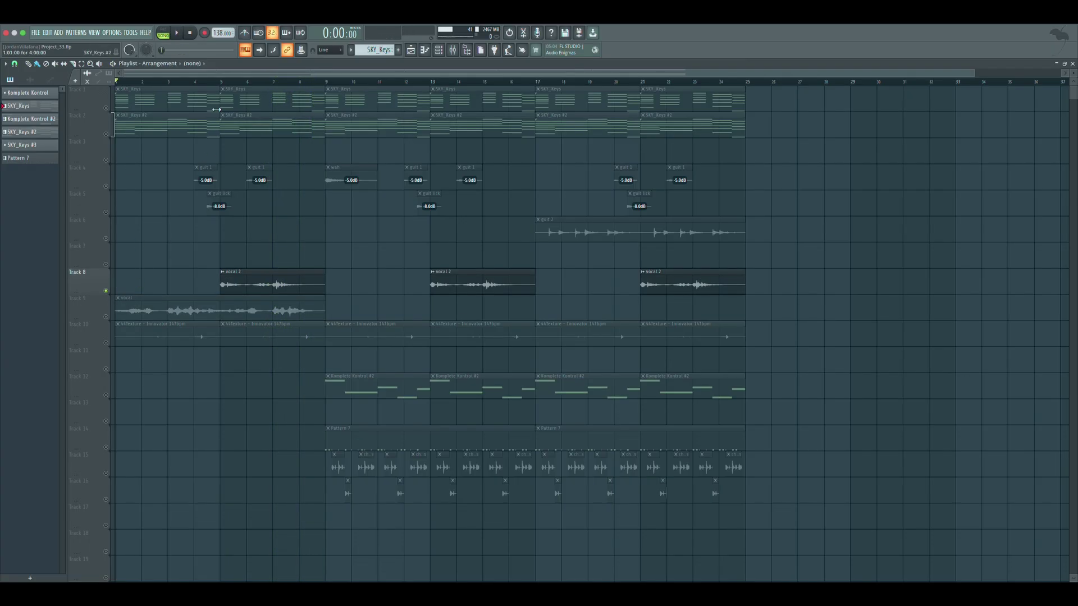
left_click(225, 82)
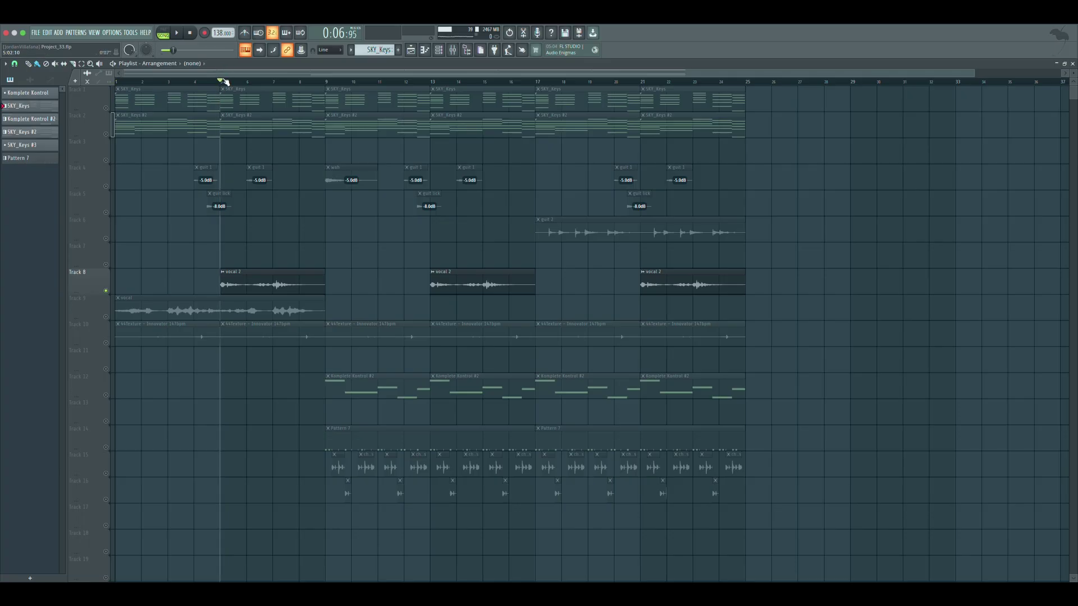
key("space")
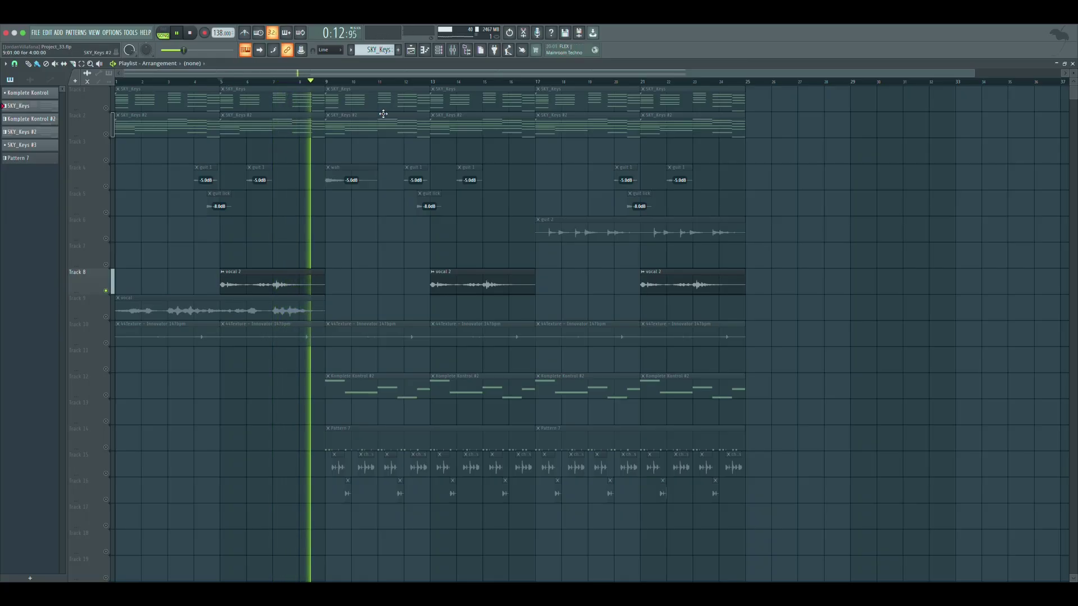
key("space")
- Inspect the vocal mixer track's LittleAlterBoy, Chorus JUN-6, Rev SPRING-636 and Fruity Parametric EQ 2, and return to the playlist
key("F9")
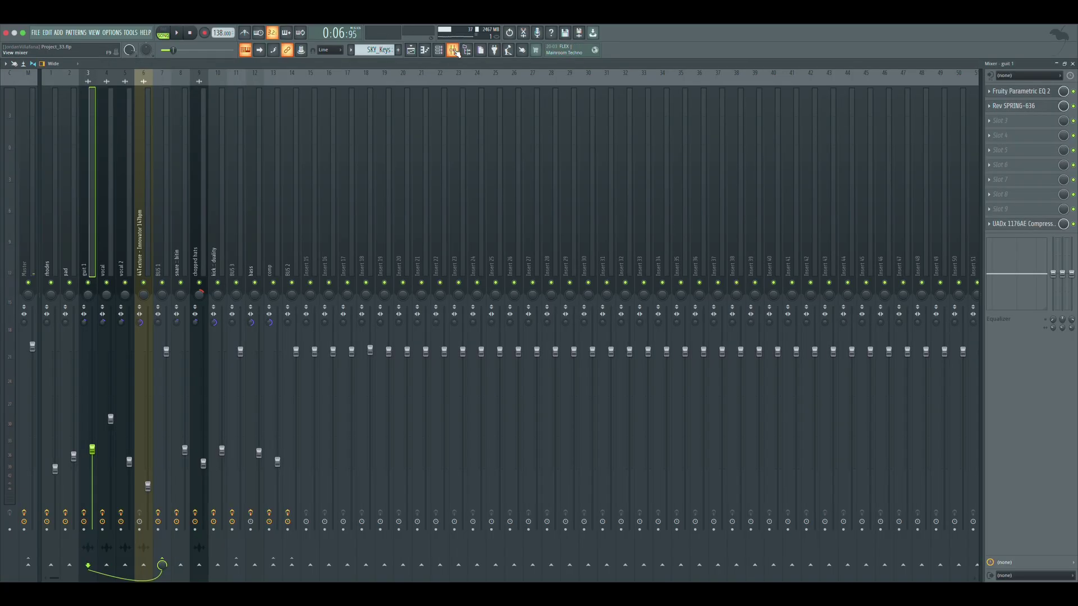
left_click(114, 262)
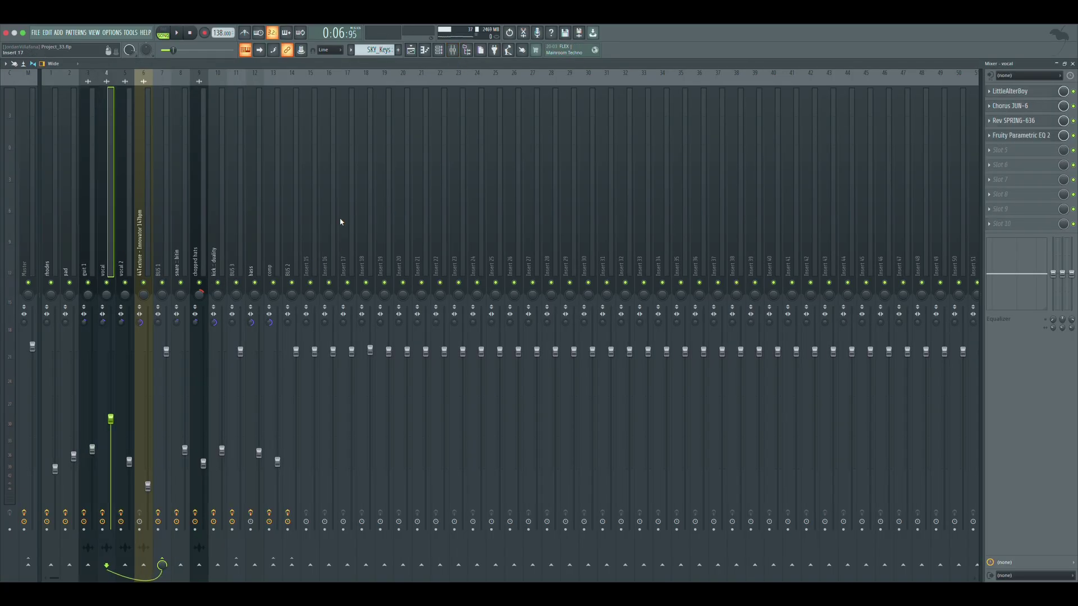
left_click(1026, 90)
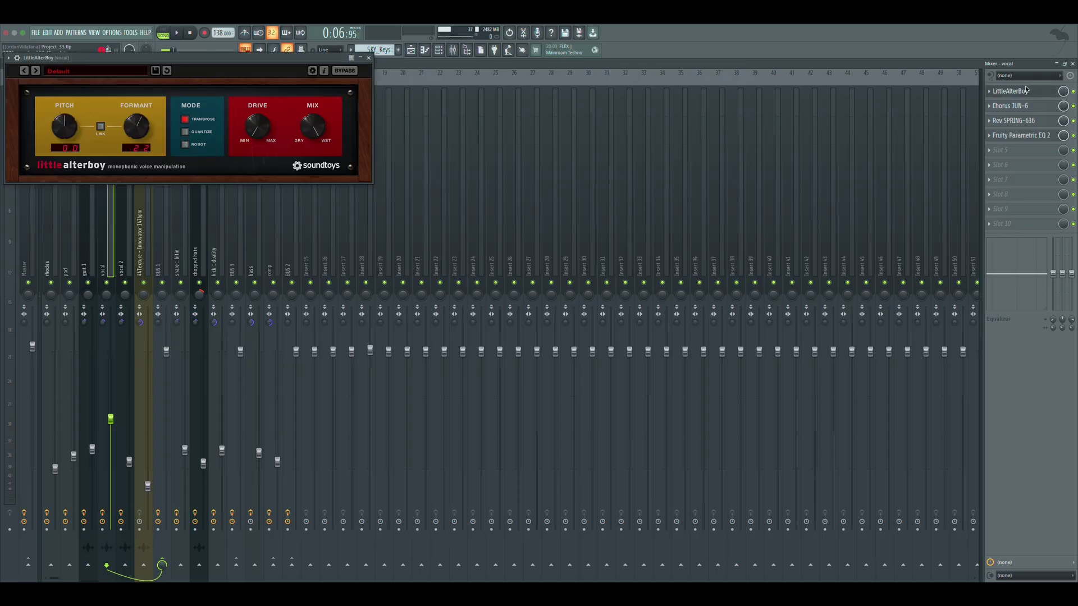
left_click(1026, 91)
left_click(1023, 106)
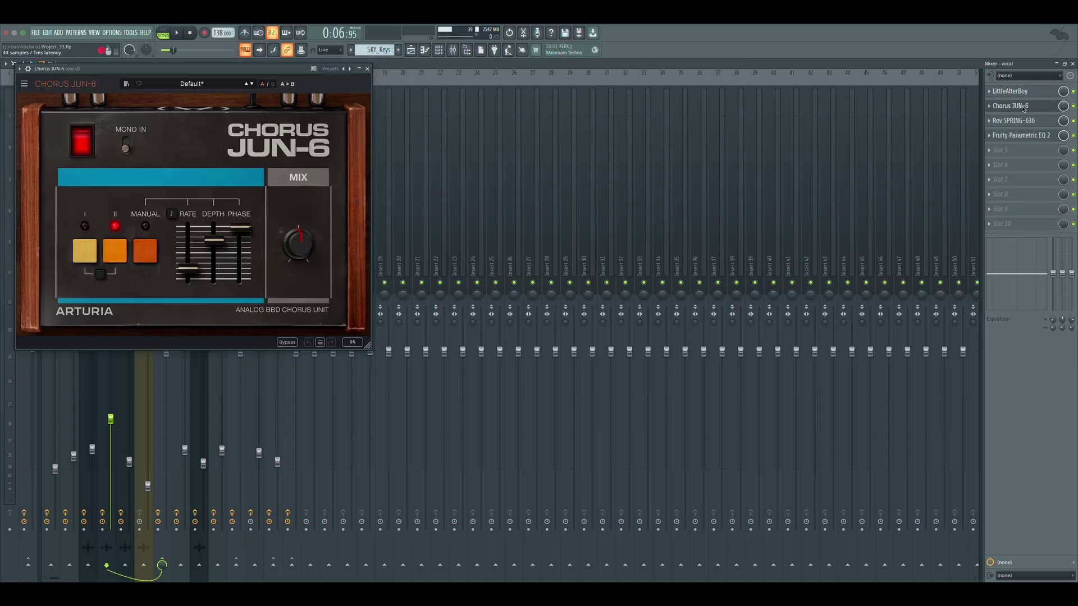
left_click(1023, 108)
left_click(1022, 122)
left_click(1022, 121)
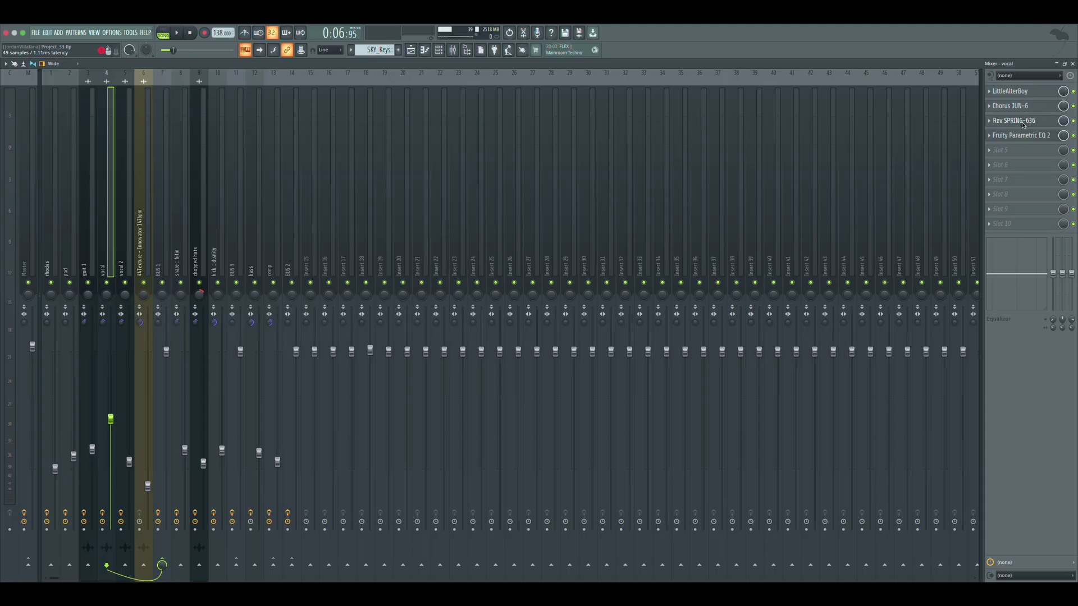
left_click(1019, 136)
left_click(1019, 136)
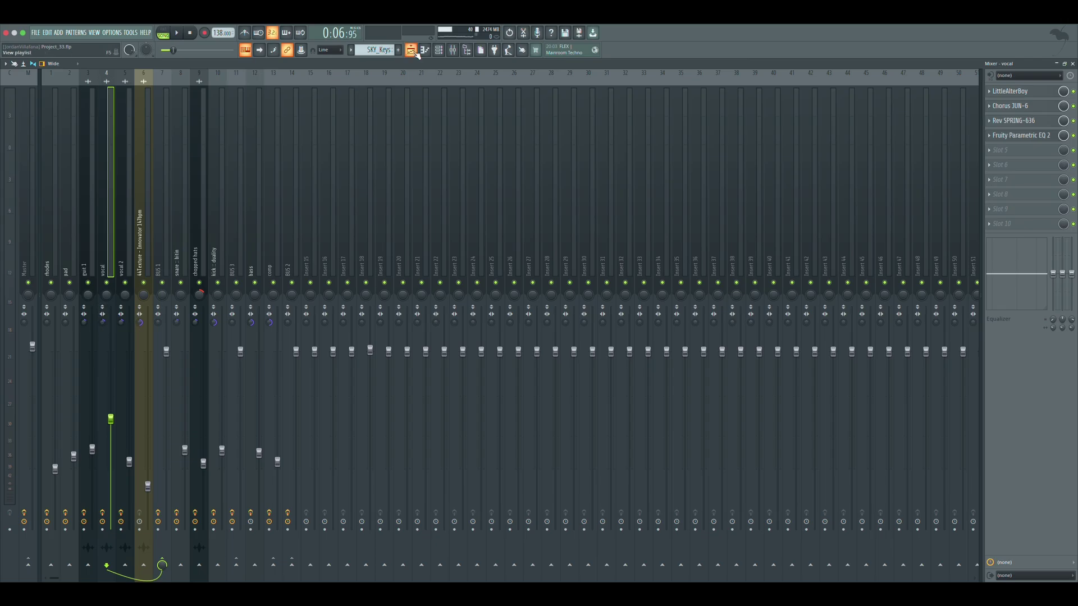
key("F5")
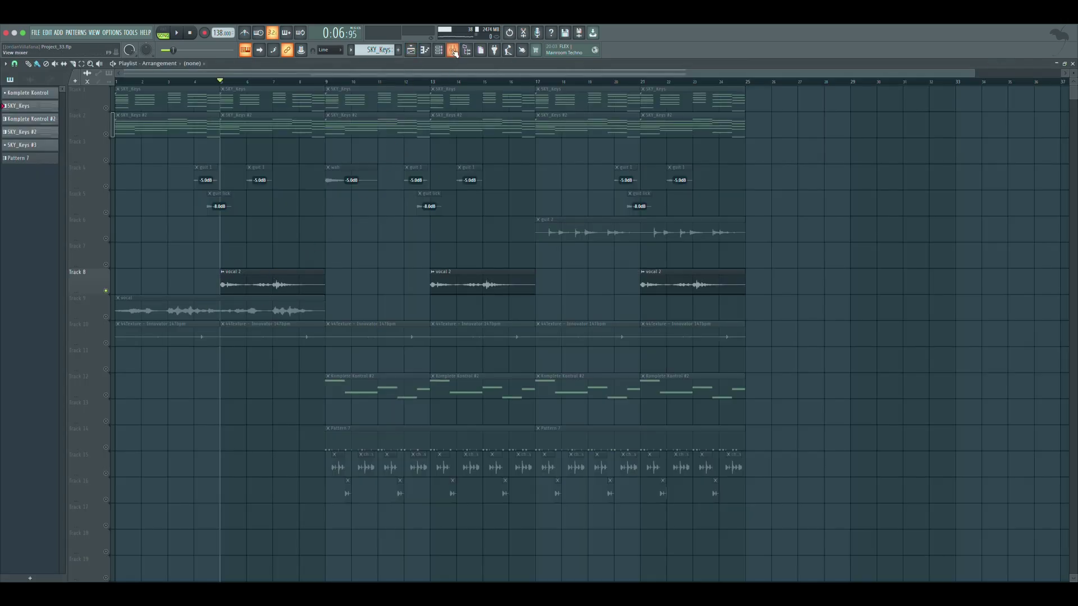
- Inspect the vocal 2 mixer track's Fruity Parametric EQ 2, Rev SPRING-636 and UADx 1176AE Compressor, check BUS 1, and return to the playlist
key("F9")
left_click(120, 254)
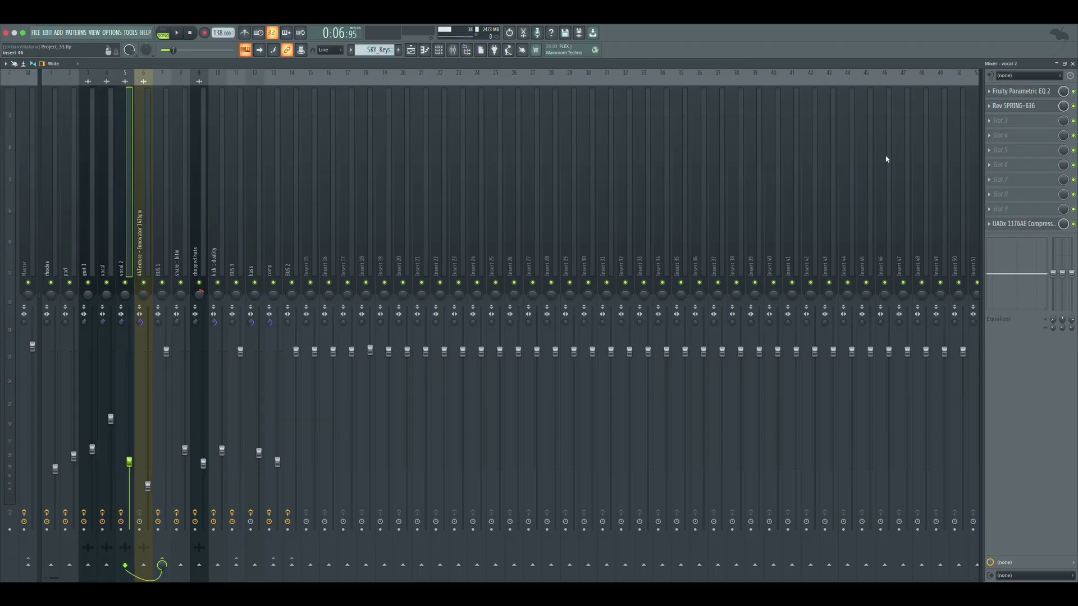
left_click(1016, 93)
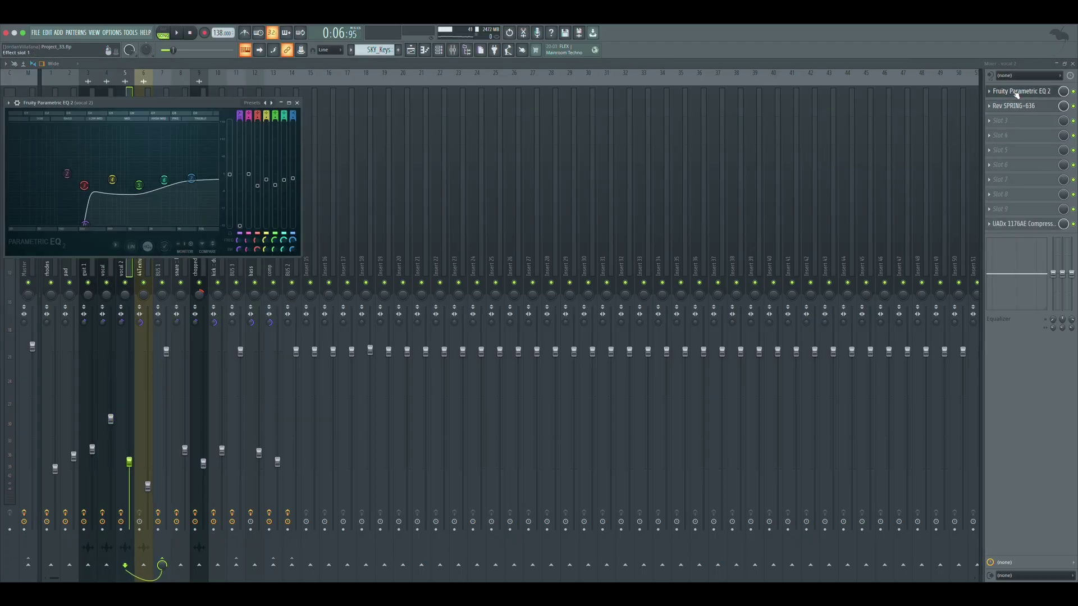
left_click(1016, 93)
left_click(1013, 106)
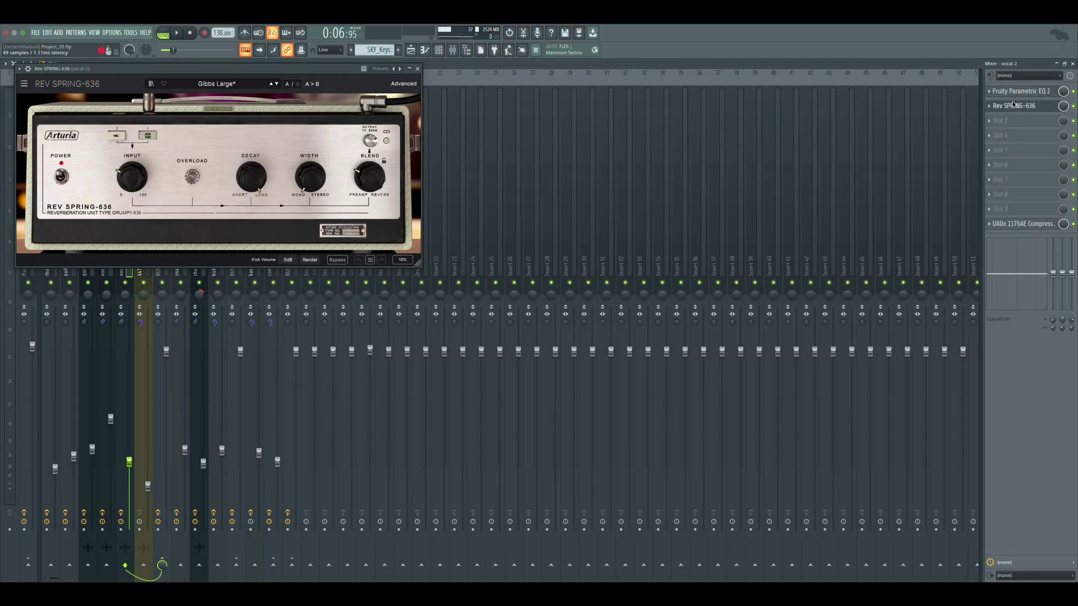
left_click(1014, 106)
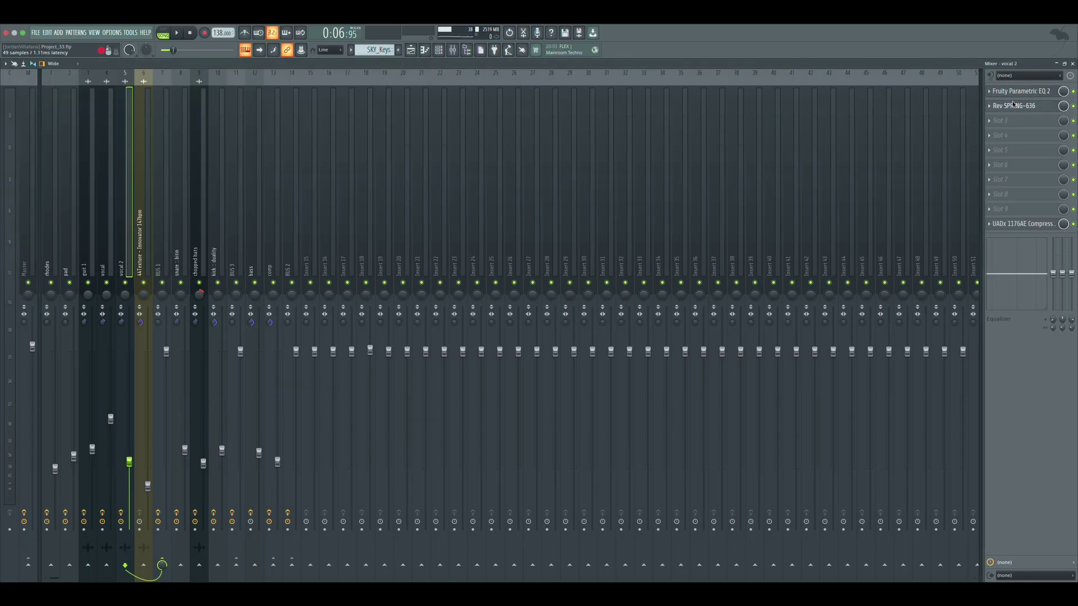
left_click(1017, 225)
left_click(1017, 225)
left_click(161, 253)
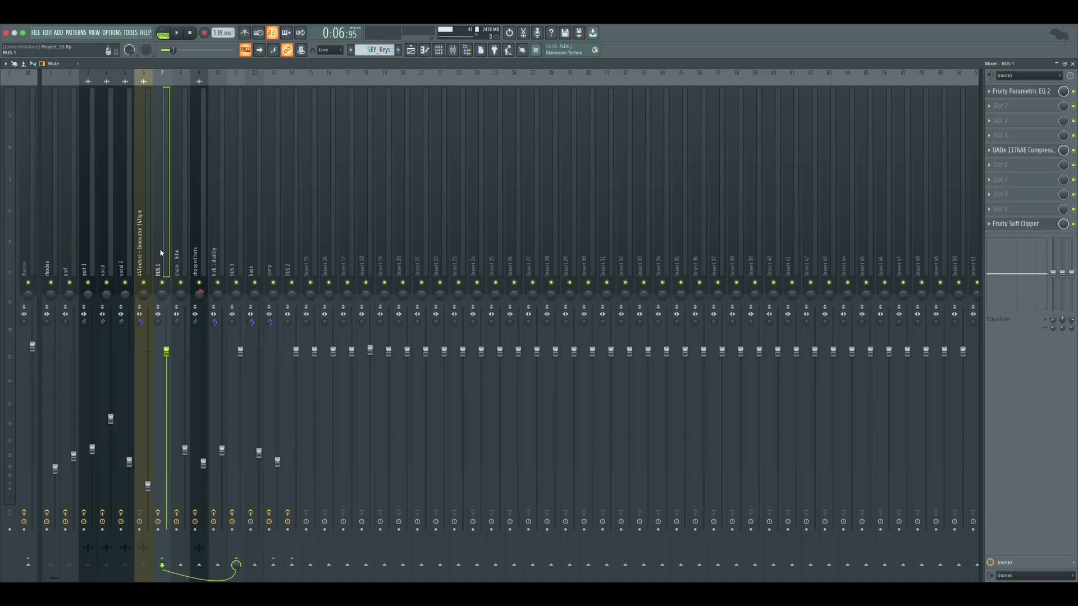
left_click(121, 252)
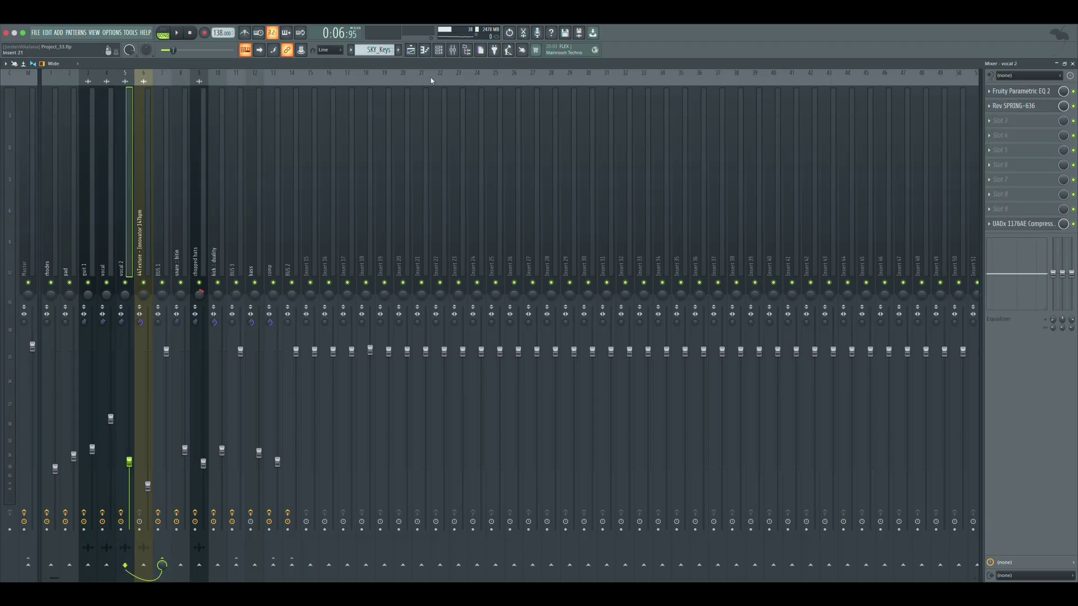
key("F5")
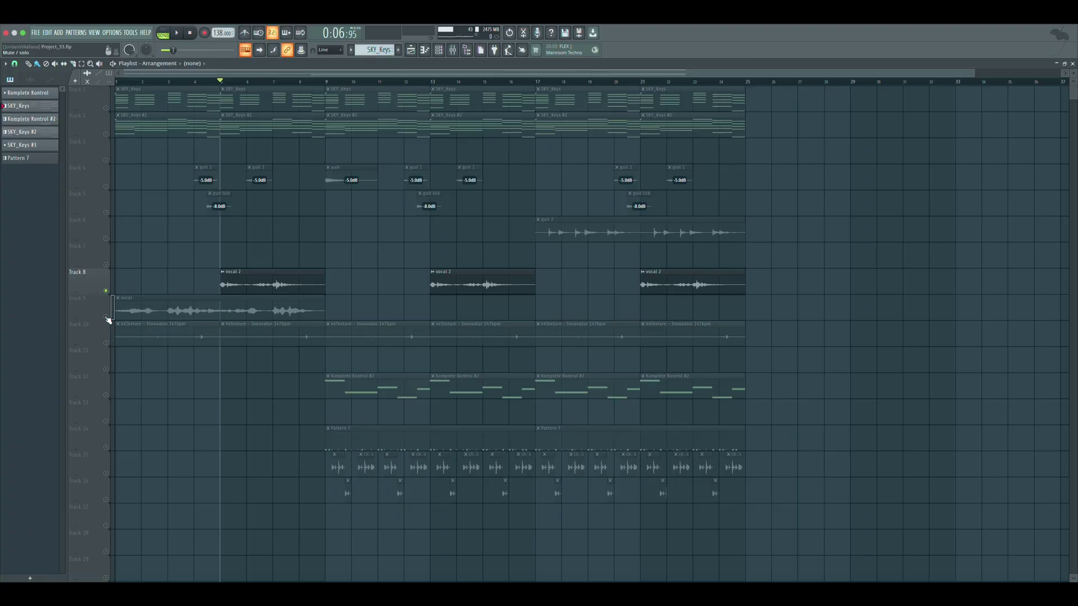
- Solo the 44Texture clips on Track 10 and play them from bar 5 with the Channel rack open
left_click(107, 341)
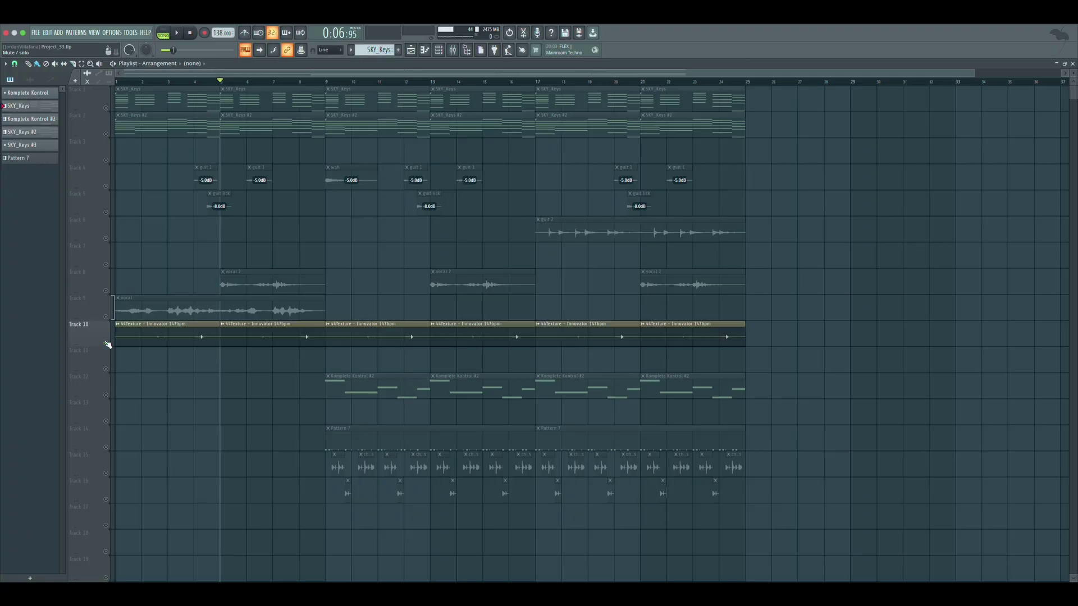
left_click(444, 52)
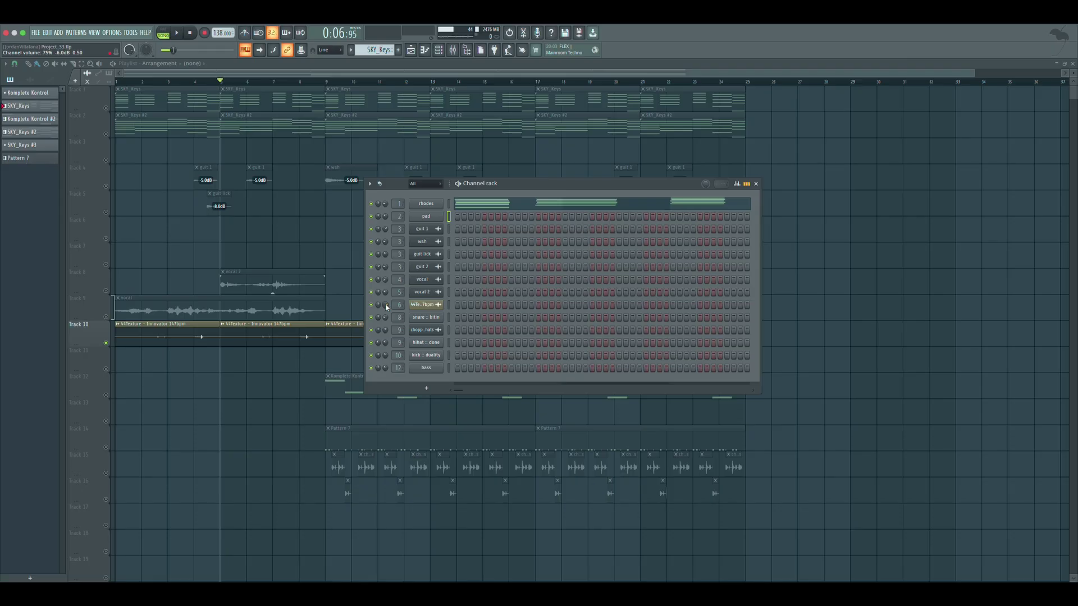
key("space")
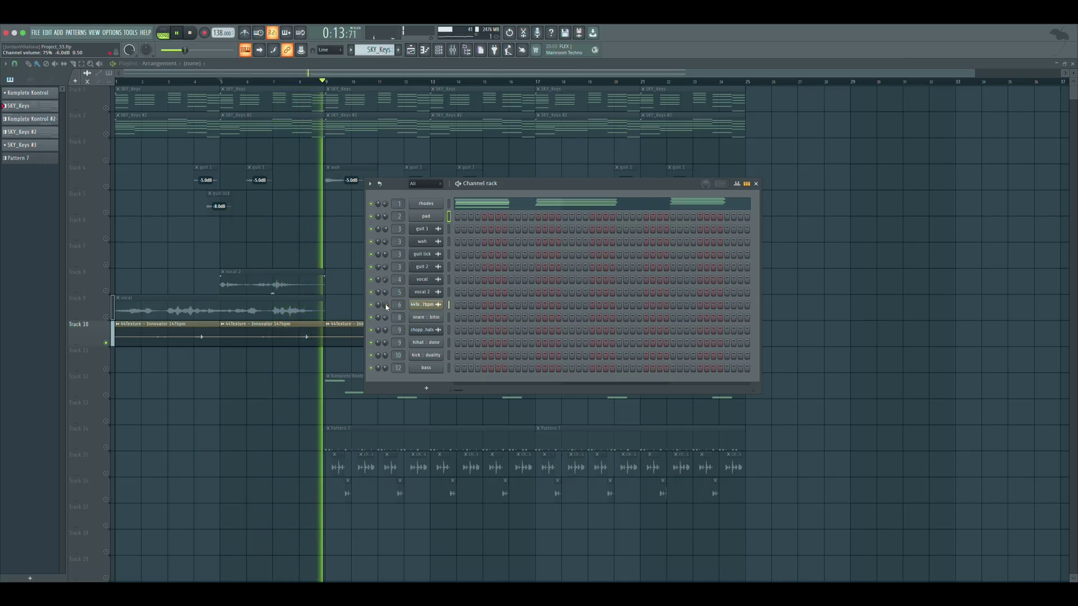
key("space")
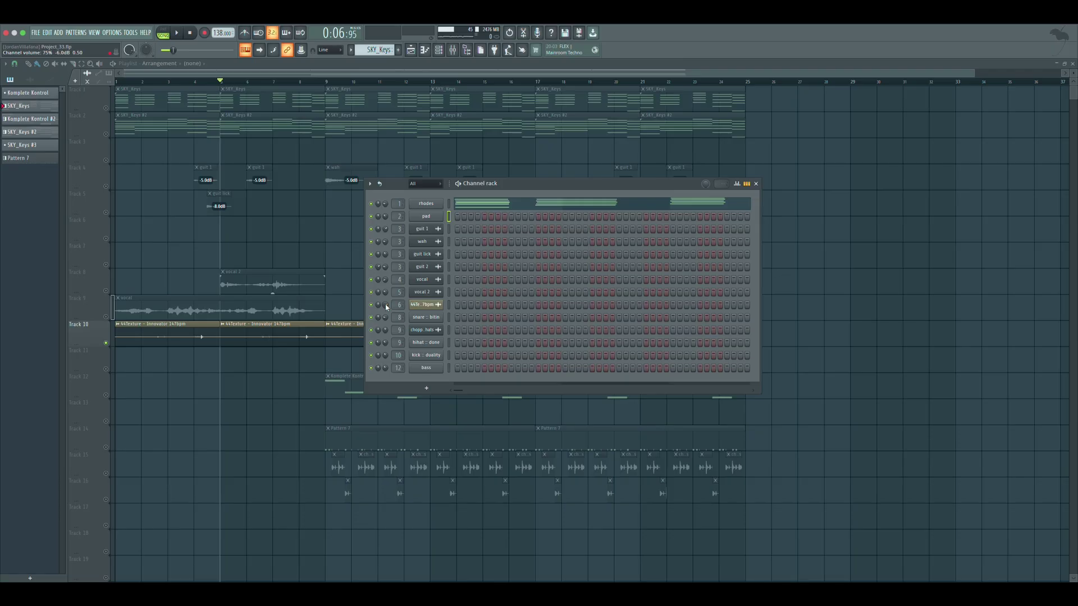
- Check the 44Texture mixer track's effect slots and return to the playlist
right_click(386, 306)
left_click(527, 189)
left_click(453, 50)
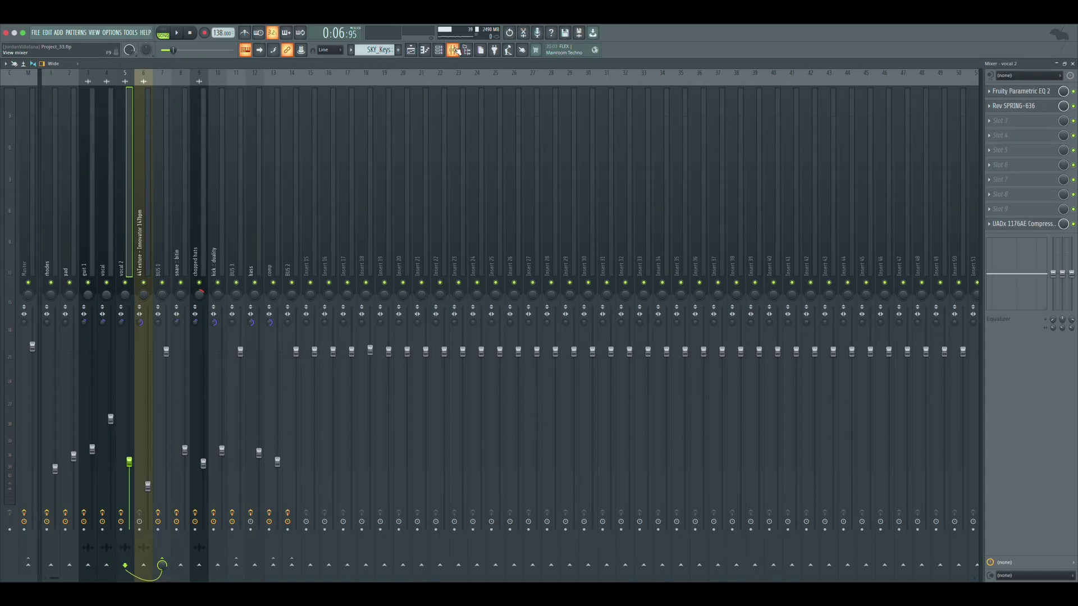
key("Right")
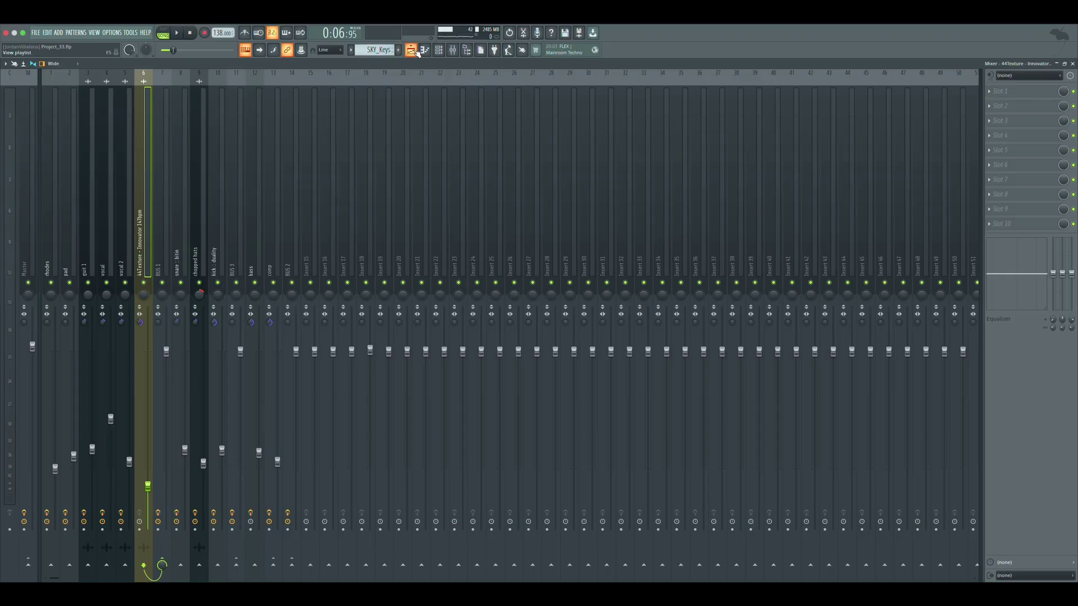
key("F5")
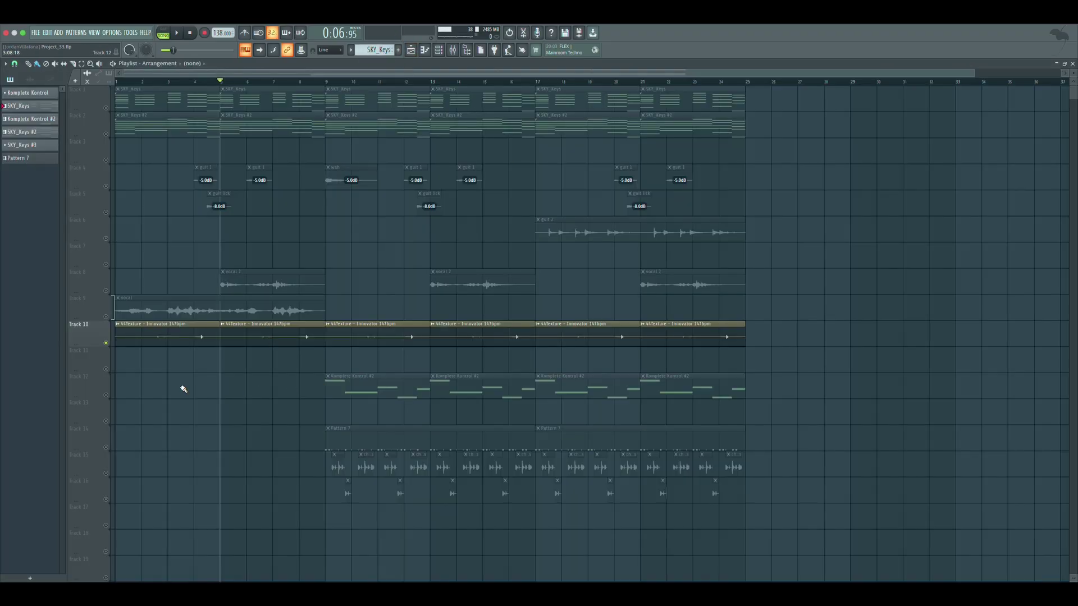
- Leave only the drum clips on Track 15 and Track 16 unmuted in the playlist
left_click(105, 447)
left_click(106, 473)
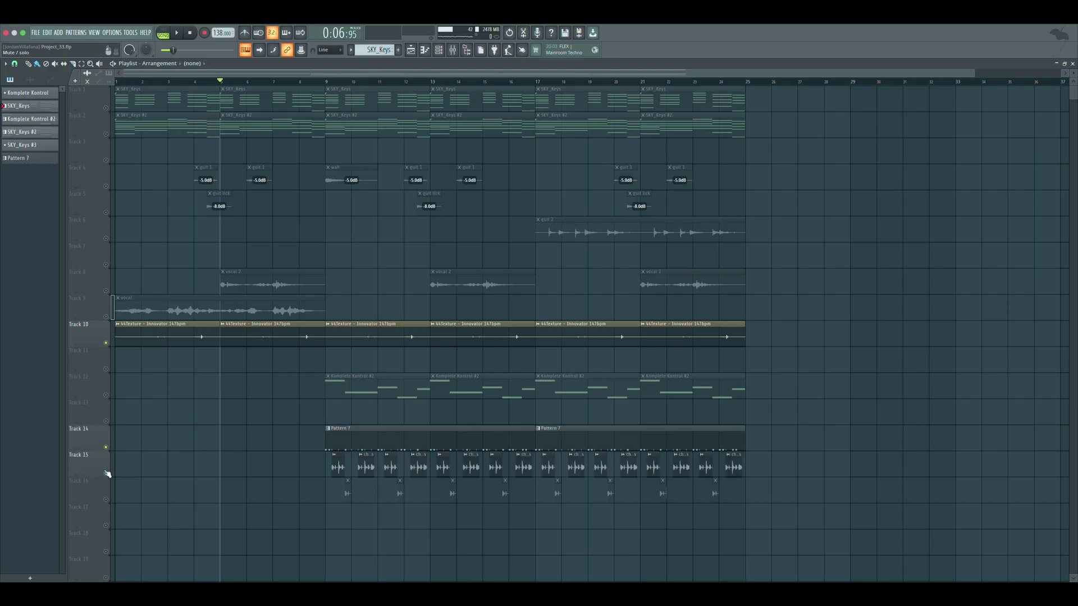
left_click(106, 499)
left_click(105, 447)
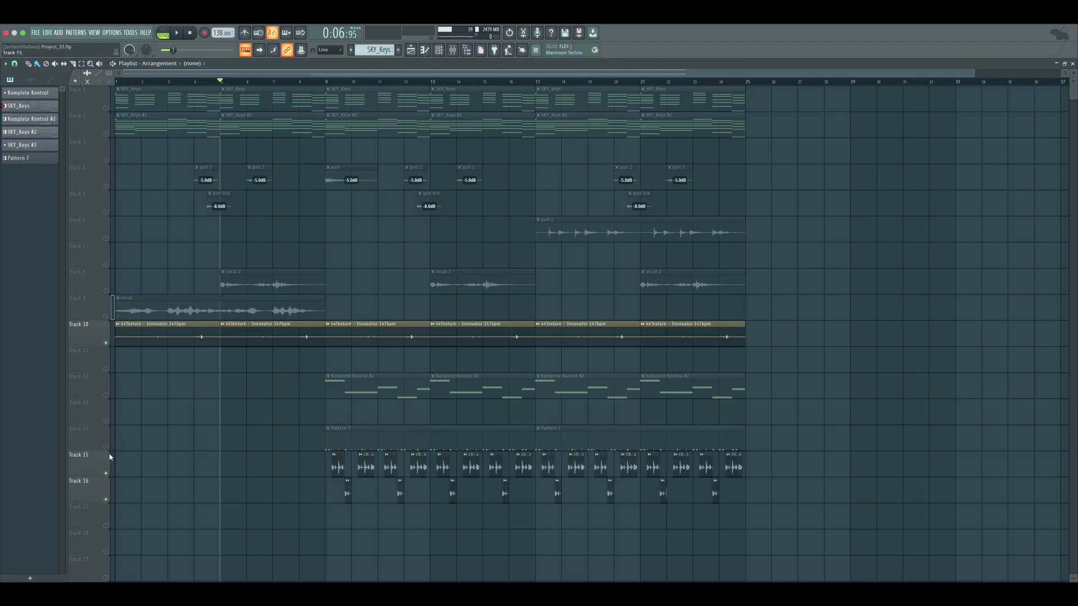
right_click(106, 499)
left_click(106, 473)
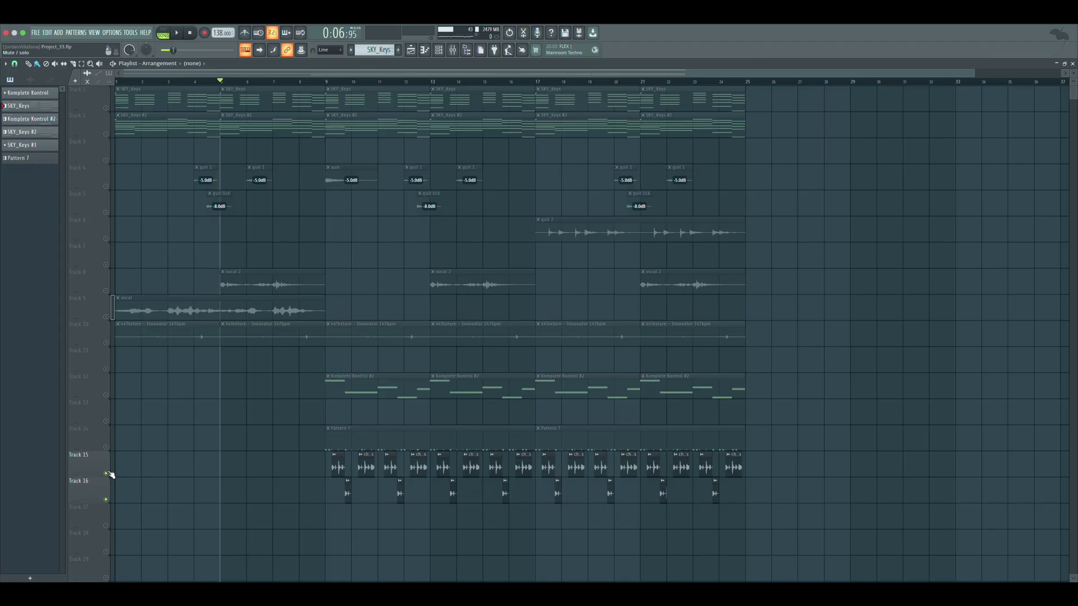
- Play the clips on Track 15 and Track 16 from bar 9
left_click(326, 82)
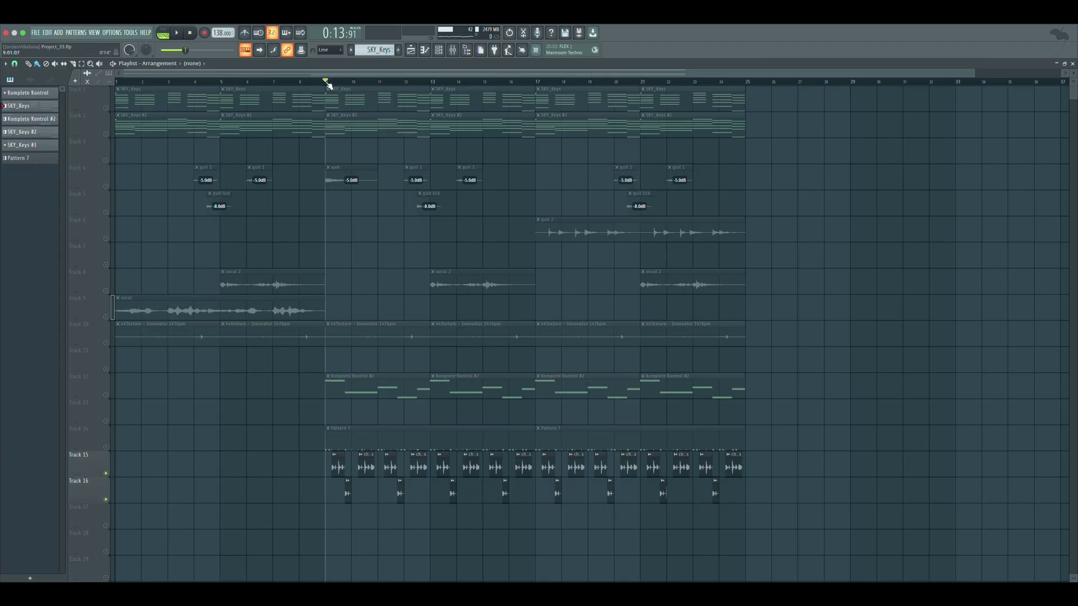
key("space")
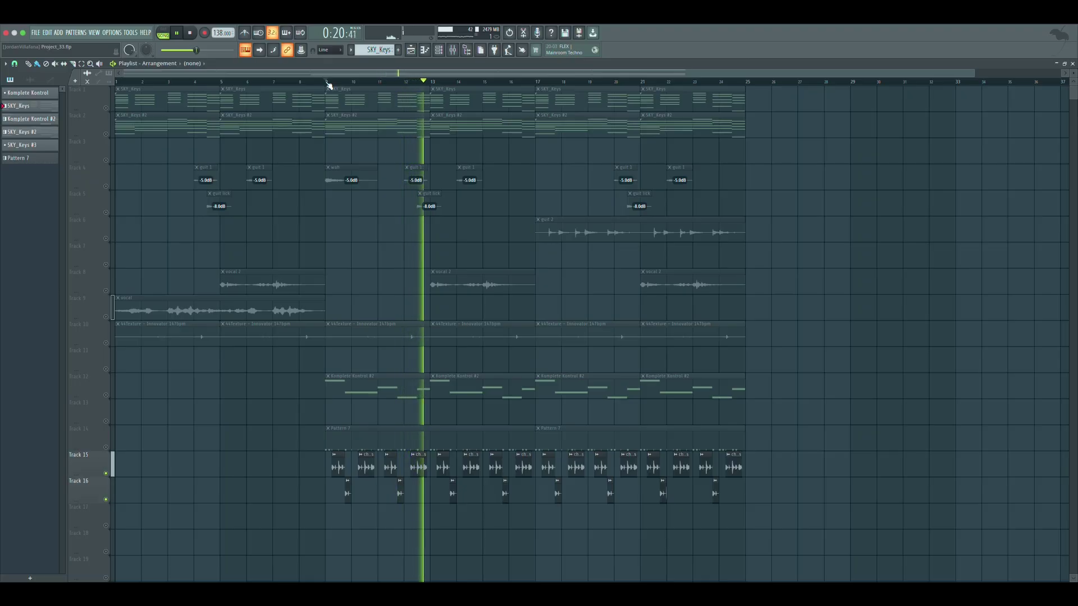
key("space")
- Unmute Track 14 and play the drum tracks from bar 9 with the kick : duality channel muted in the Channel rack
left_click(107, 448)
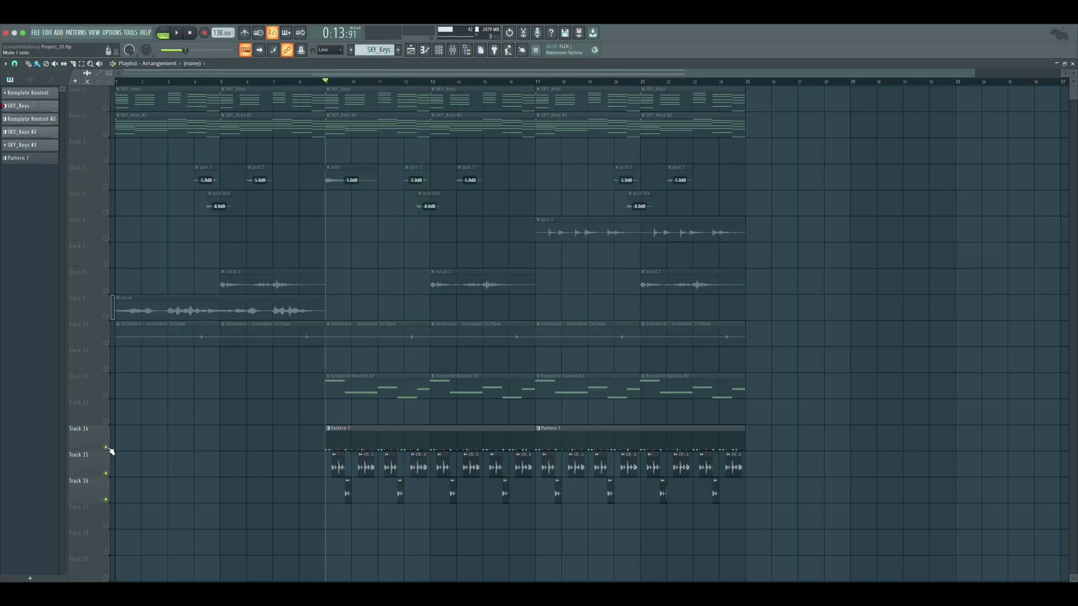
left_click(438, 53)
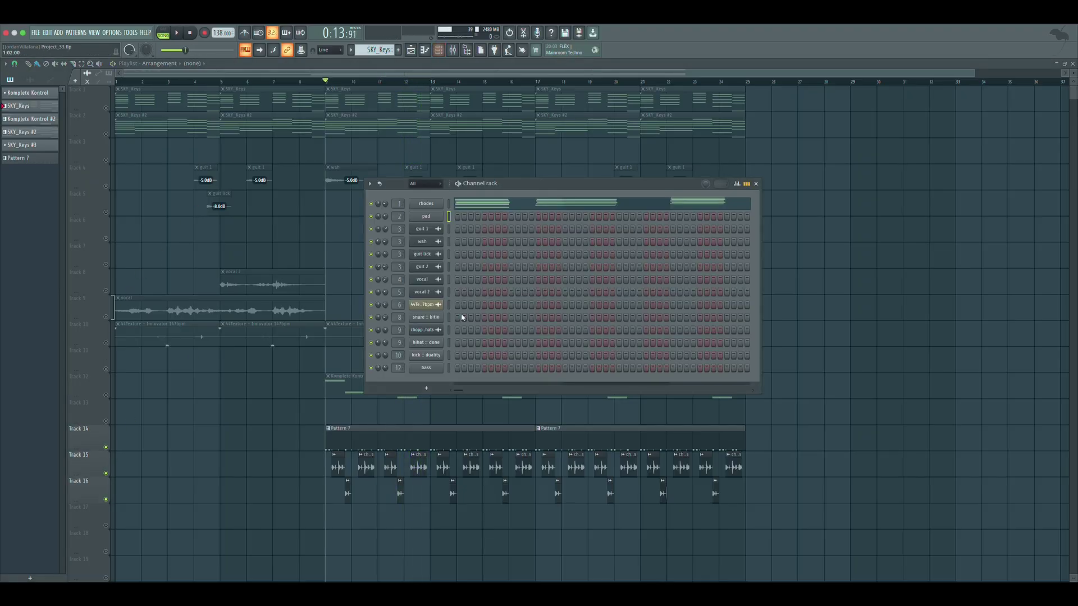
left_click(370, 356)
key("space")
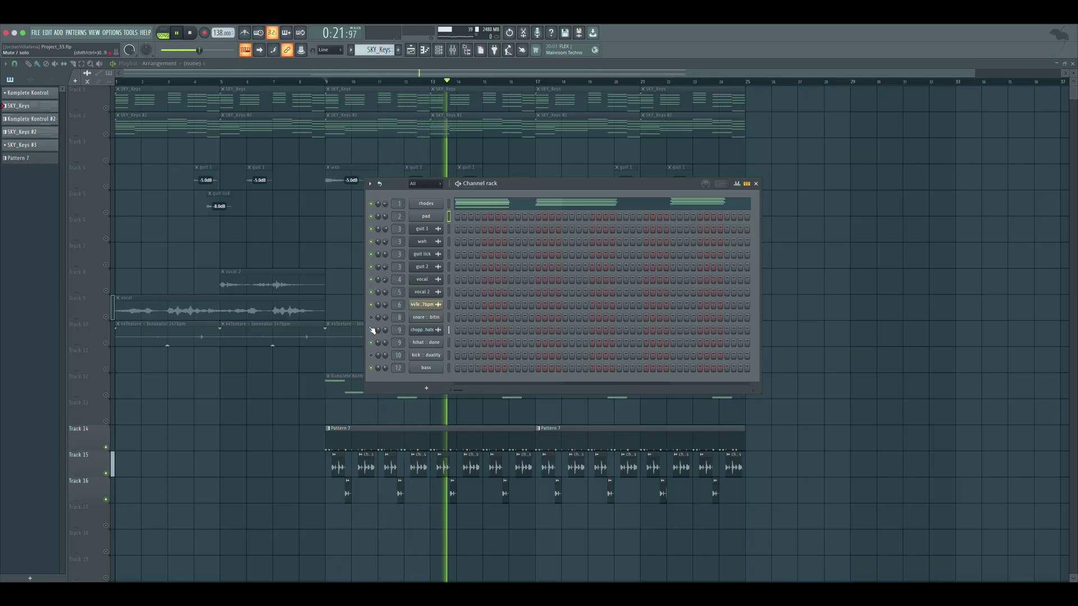
key("space")
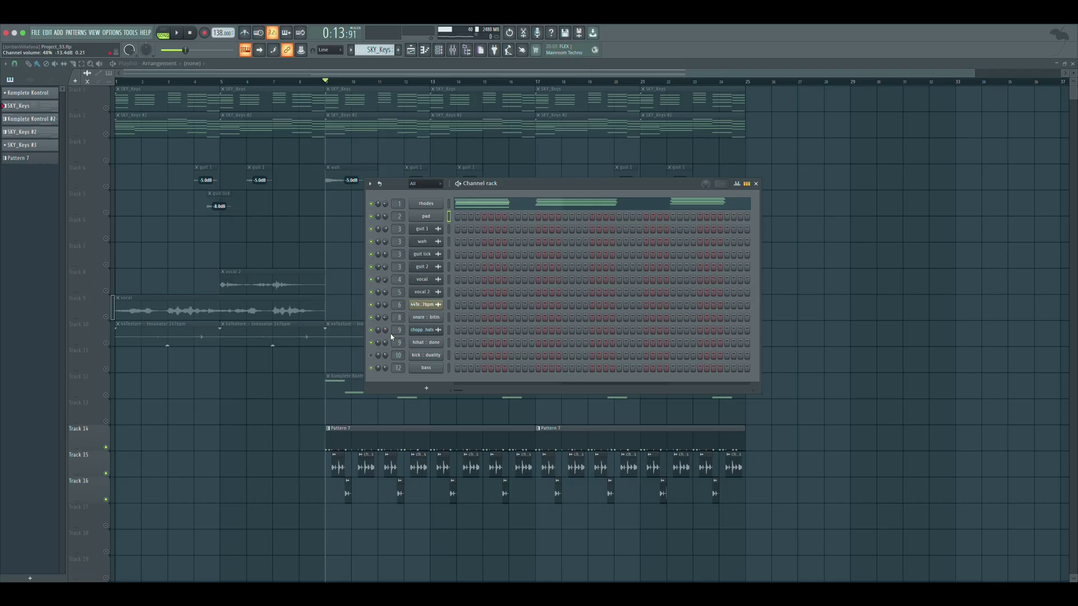
- Play the drum tracks from bar 9 without the kick, and again with the kick : duality channel unmuted
key("space")
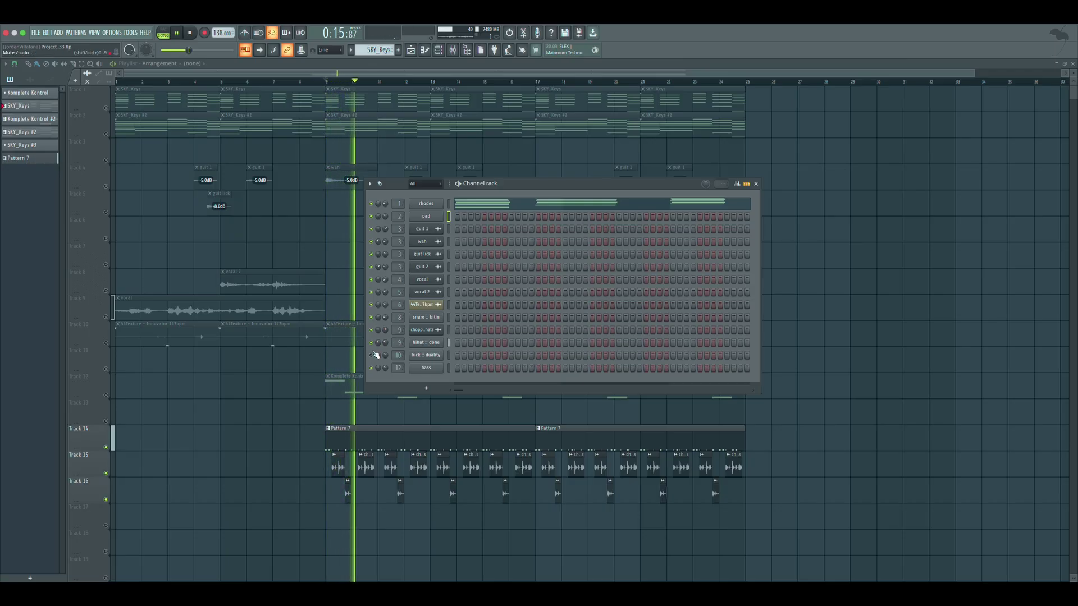
key("space")
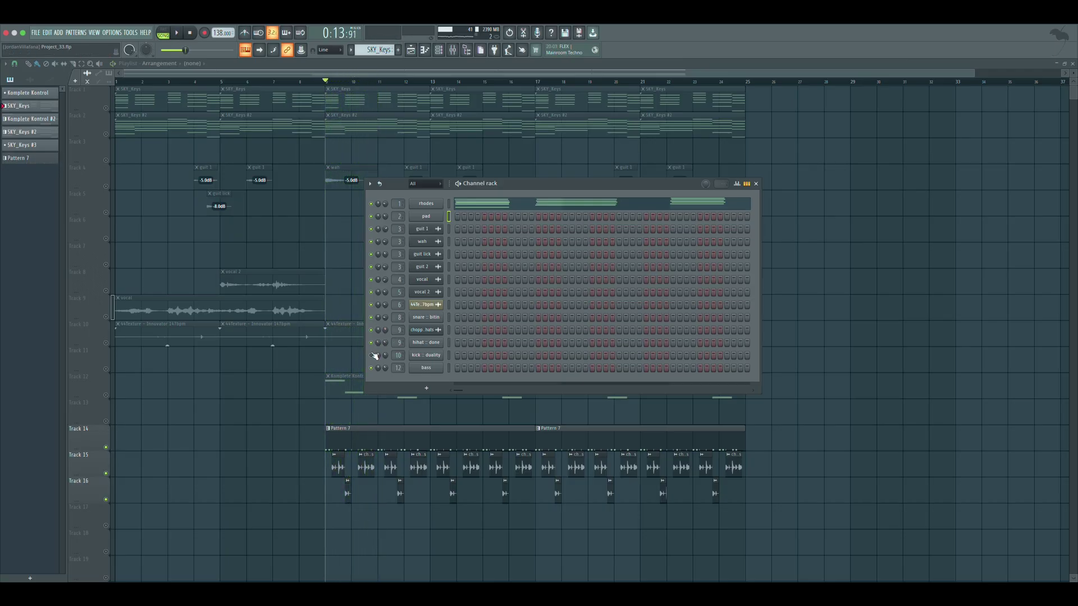
key("space")
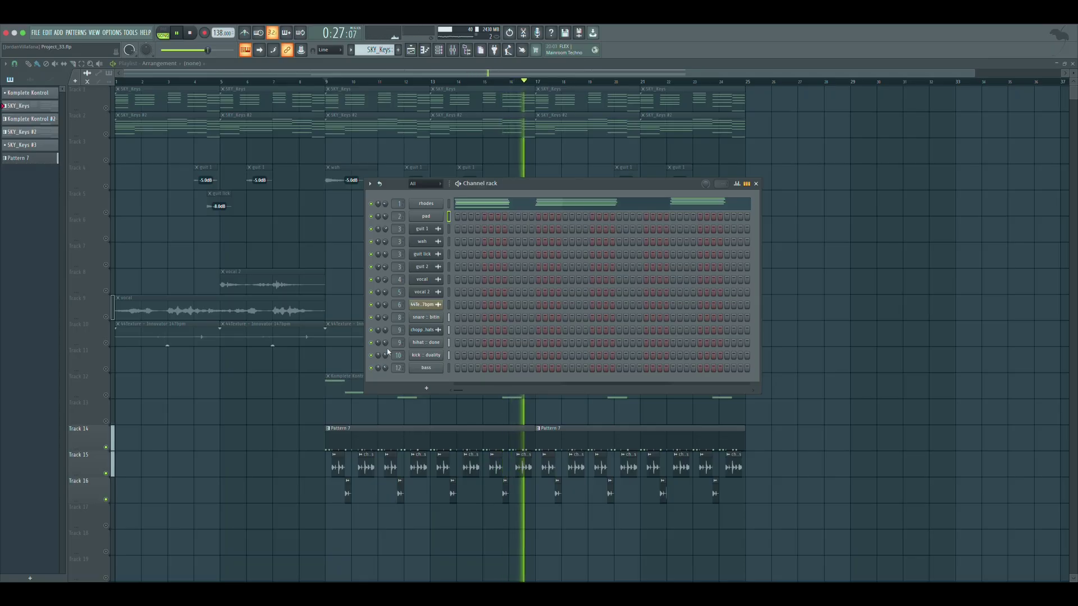
key("space")
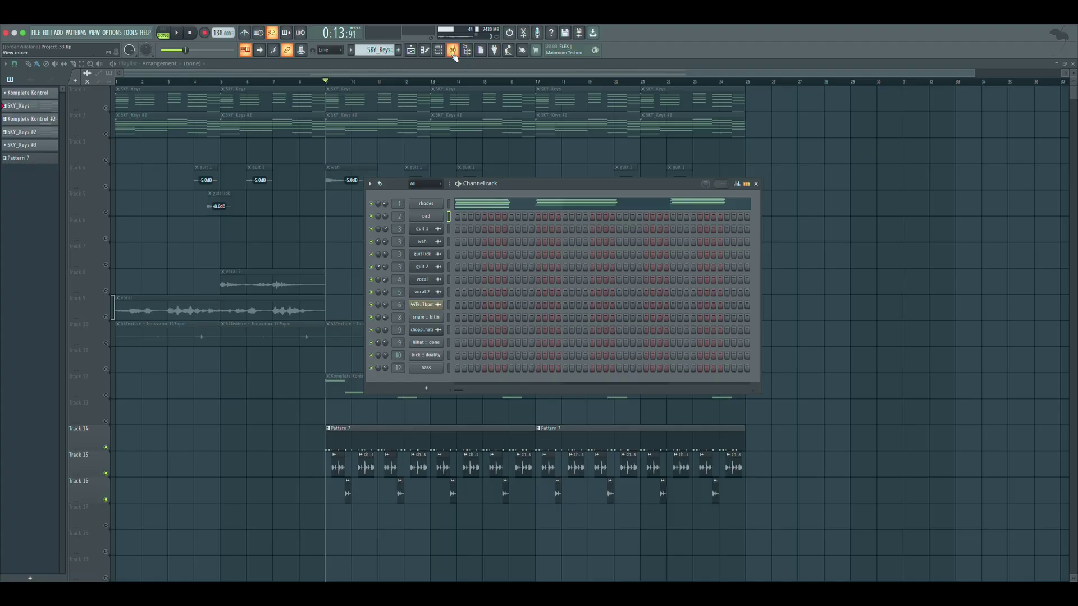
- Inspect the snare mixer track's Fruity Parametric EQ 2, UADx 1176AE Compressor and Fruity Soft Clipper settings
left_click(453, 51)
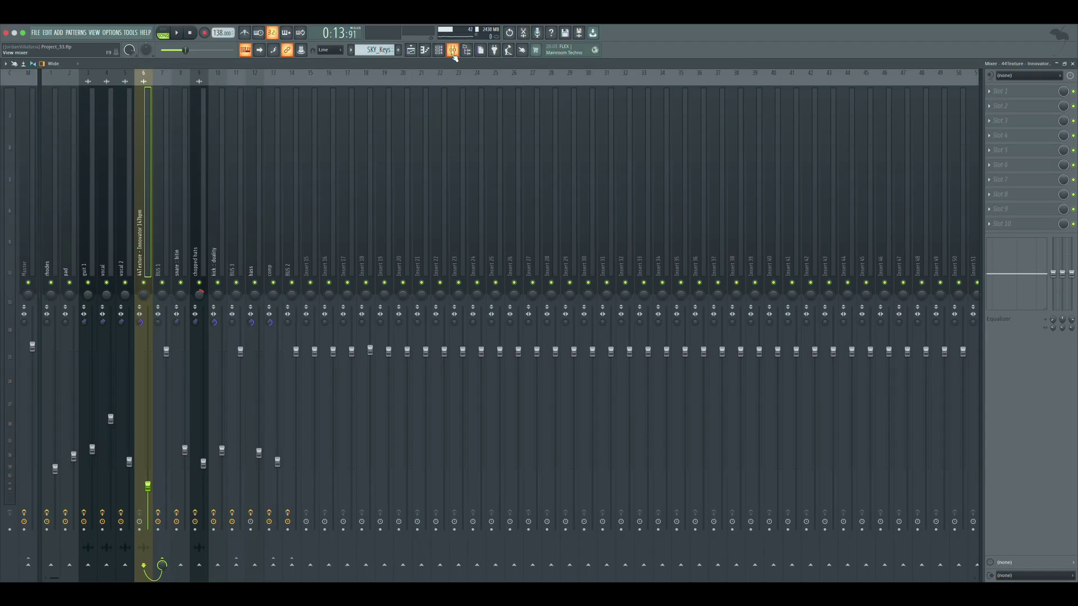
left_click(180, 251)
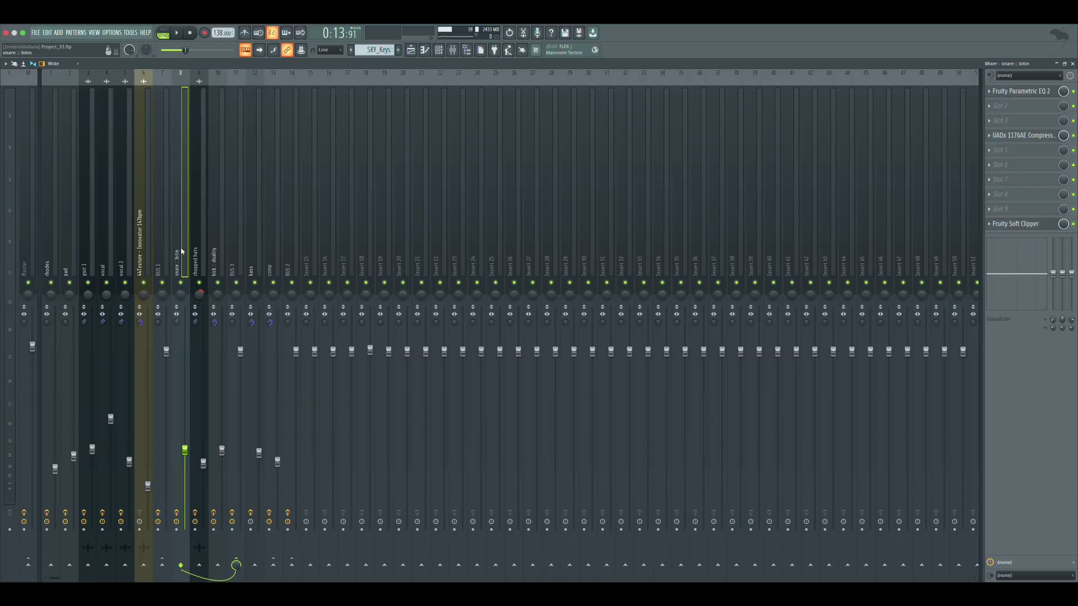
left_click(1027, 93)
left_click(1027, 94)
left_click(1017, 137)
left_click(1016, 138)
left_click(1013, 225)
left_click(1013, 225)
- Inspect the chopped hats mixer track's Fruity Parametric EQ 2, UADx 1176AE Compressor and Fruity Soft Clipper settings
left_click(203, 258)
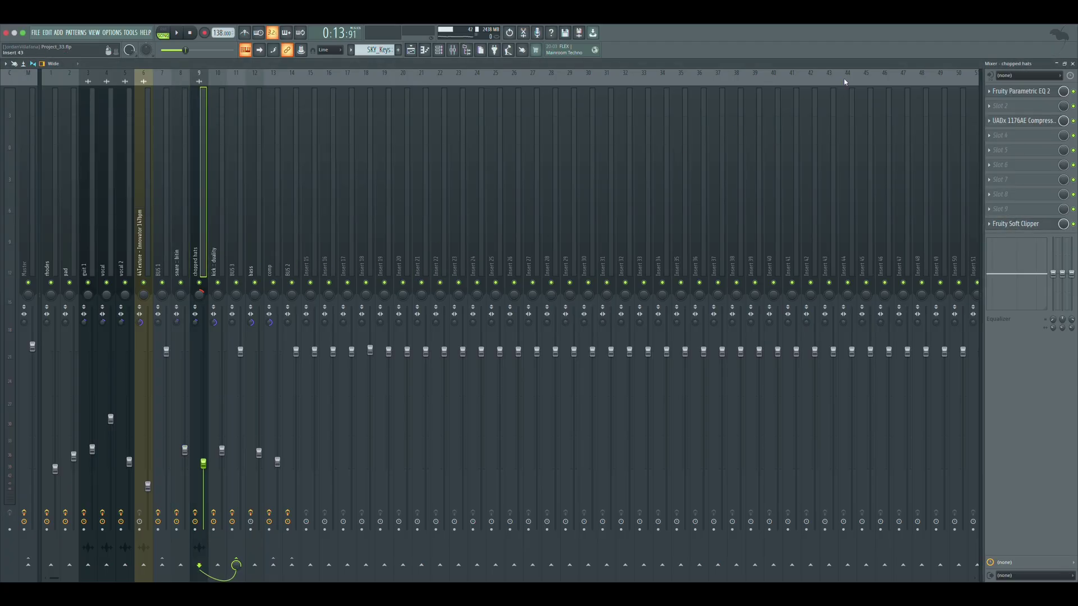
left_click(1019, 91)
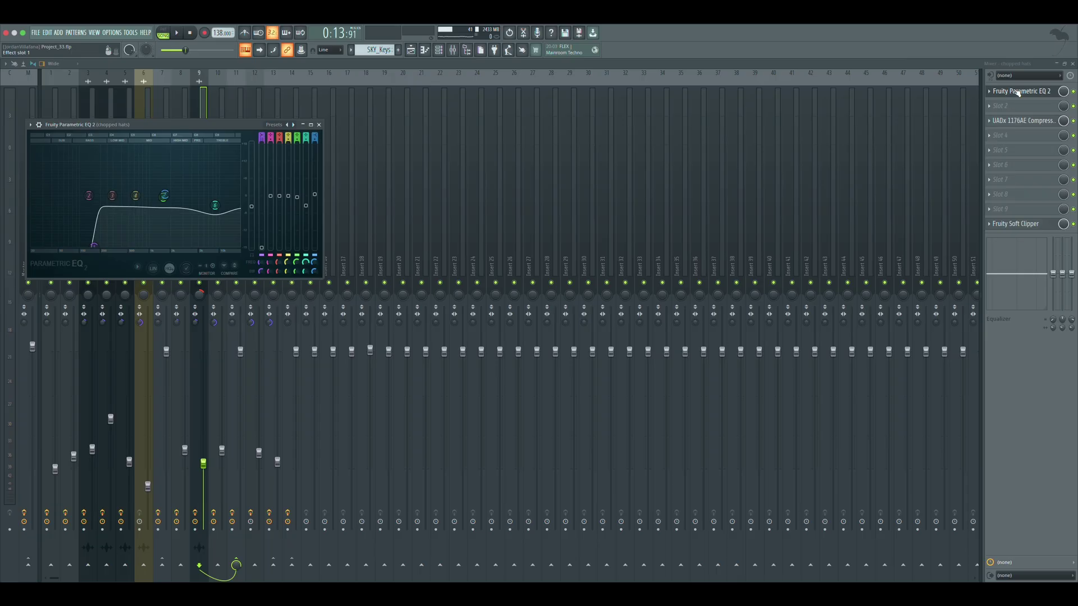
left_click(1019, 91)
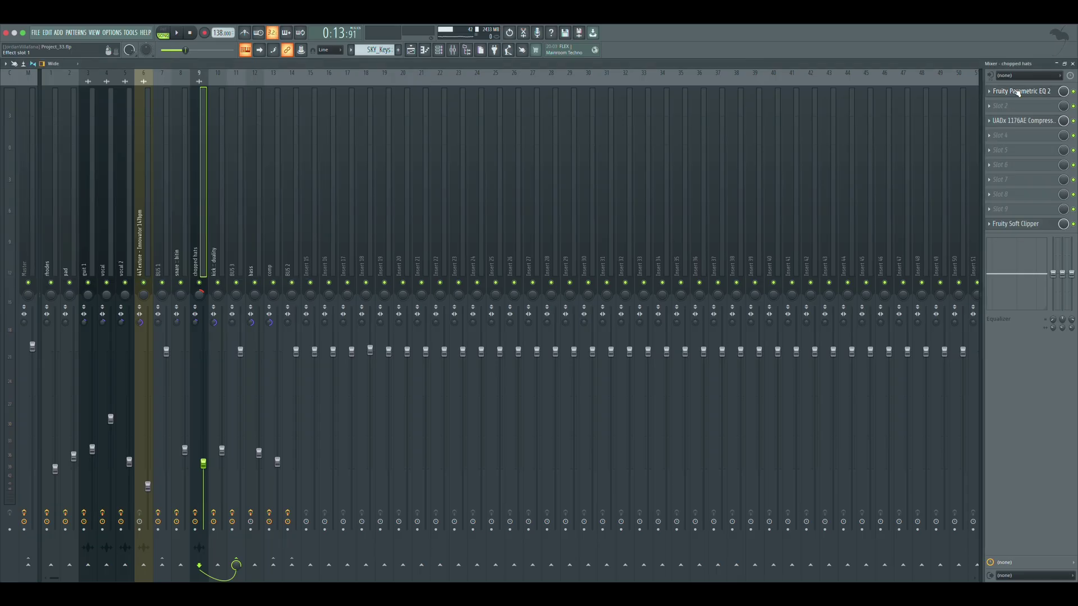
left_click(1033, 122)
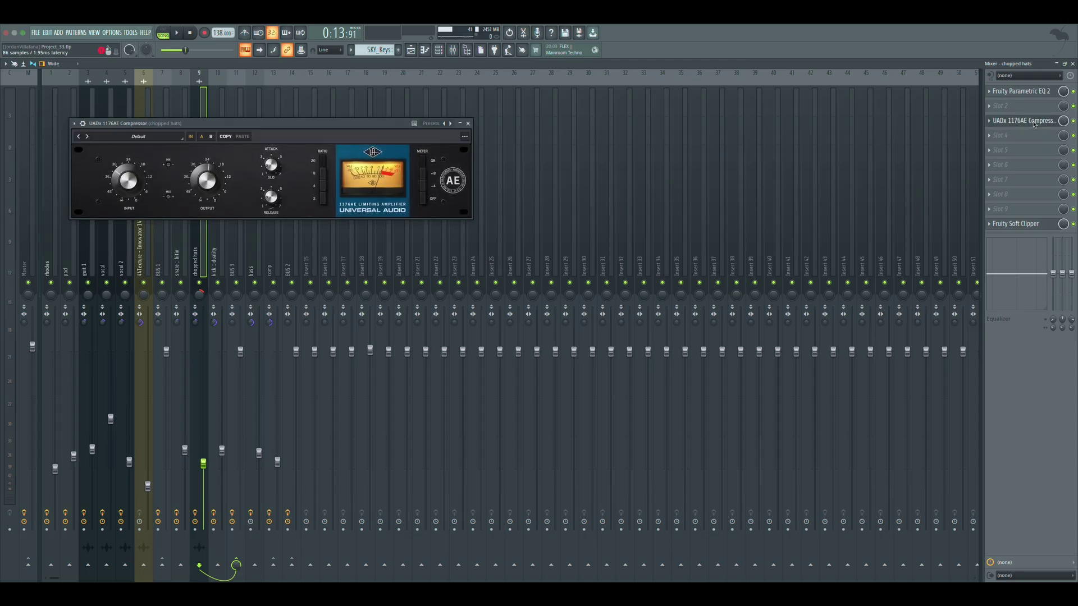
left_click(1033, 122)
left_click(1013, 225)
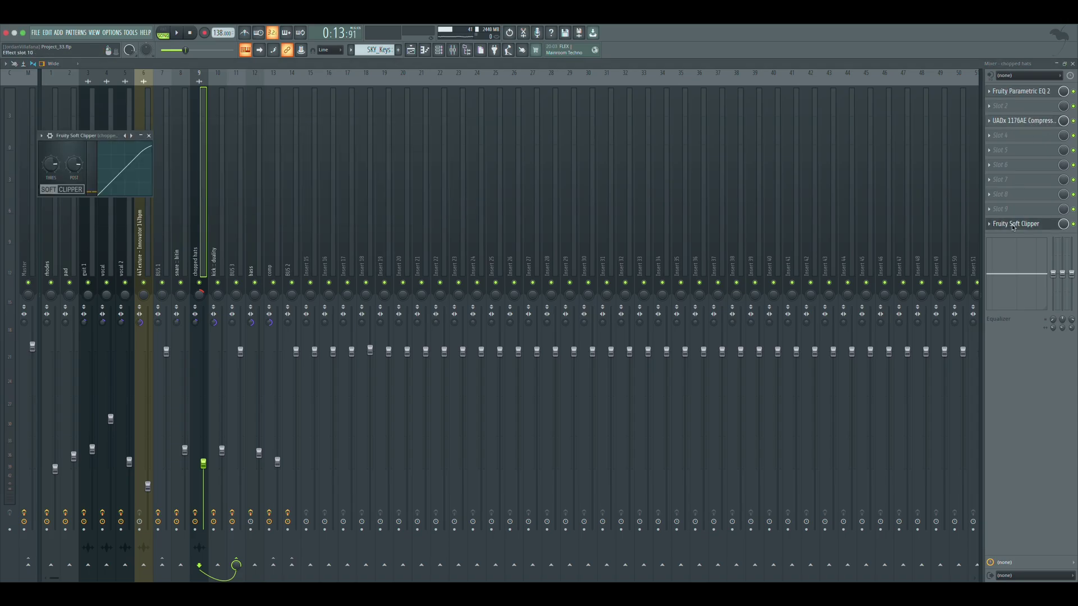
left_click(1014, 225)
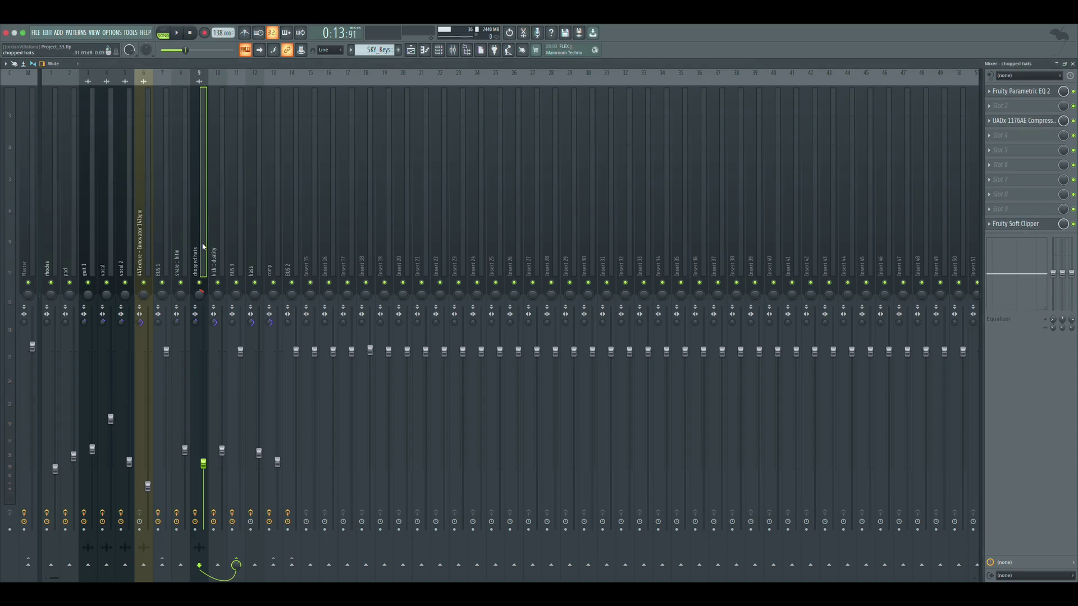
- Inspect the kick : duality mixer track's Decapitator, Fruity Parametric EQ 2 and Fruity Soft Clipper settings
key("Right")
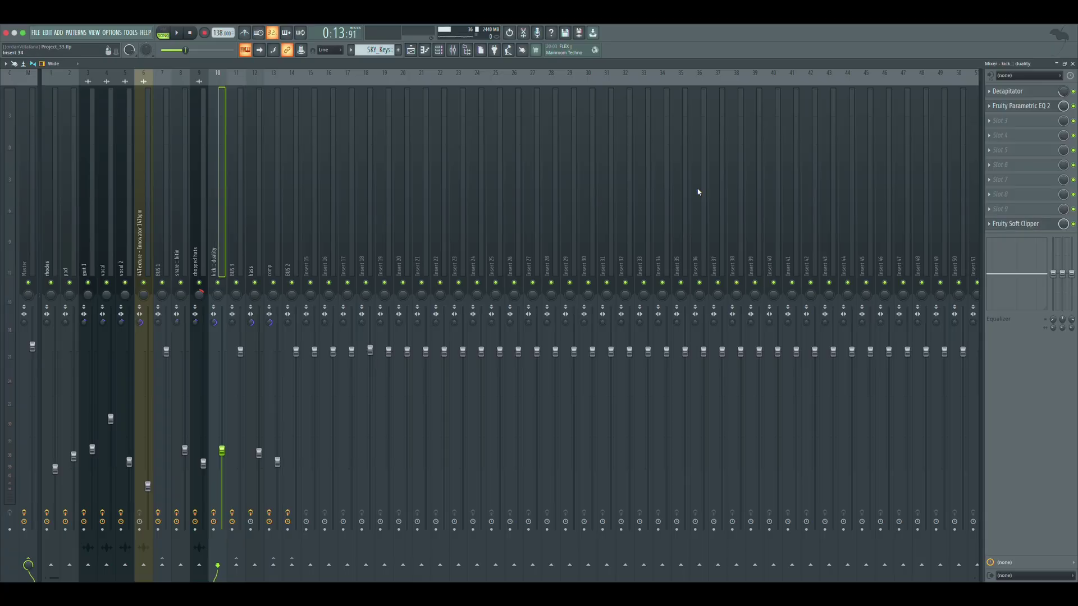
left_click(1023, 92)
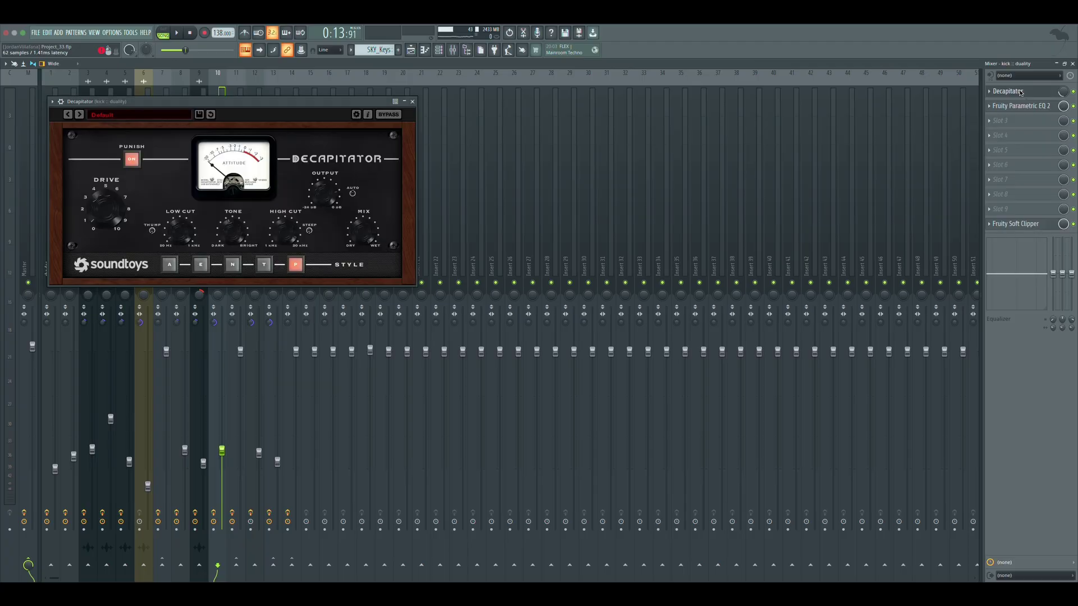
left_click(1020, 93)
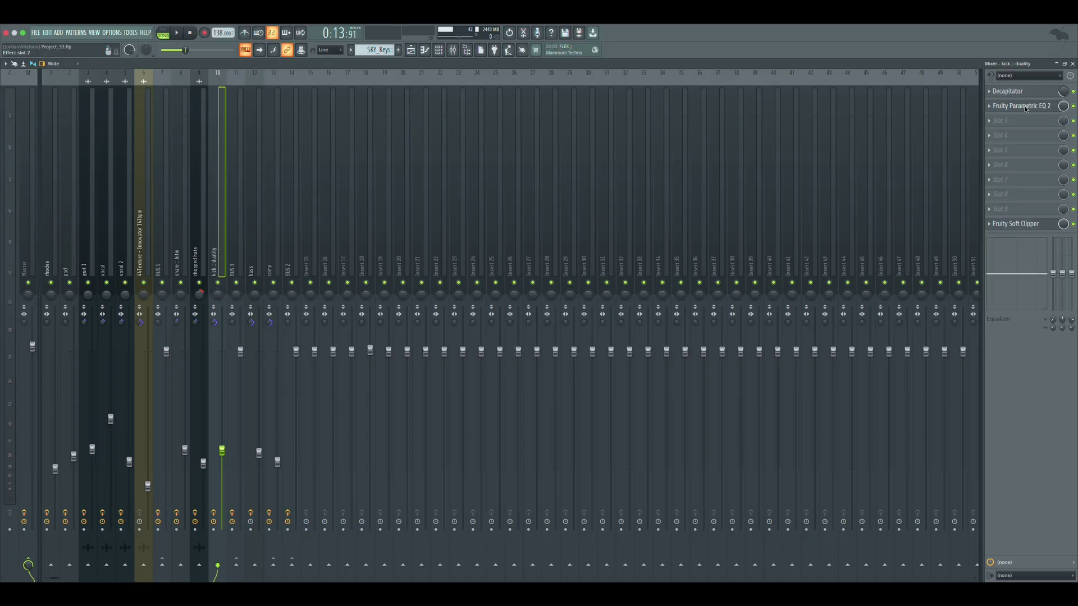
left_click(1024, 106)
left_click(1025, 107)
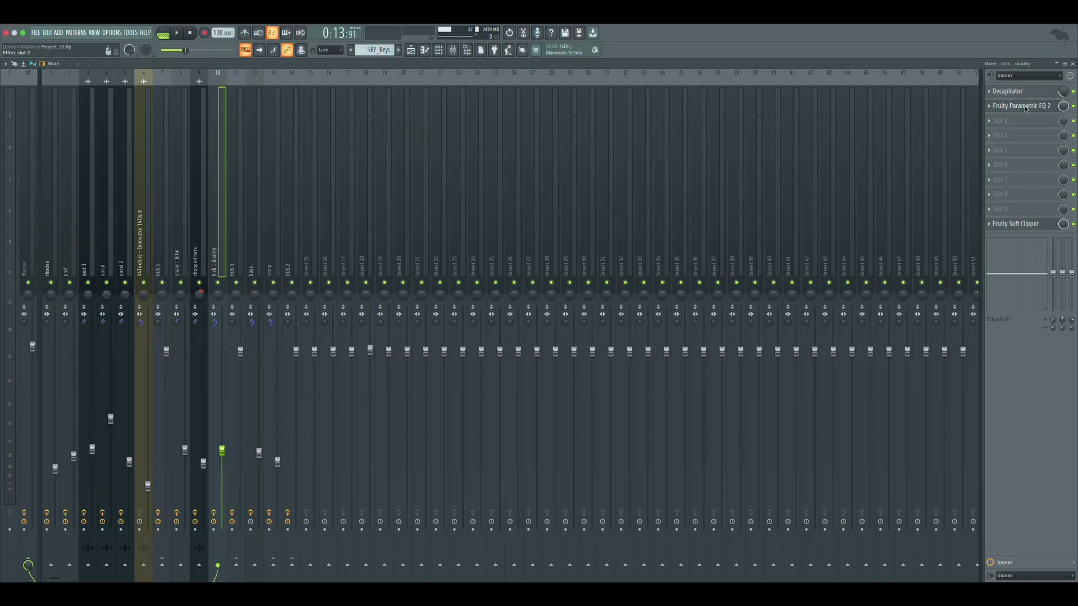
left_click(1022, 227)
left_click(1021, 228)
- Save the project, and solo Track 12 in the playlist to play its bass clips from bar 9
key("ctrl+s")
left_click(416, 52)
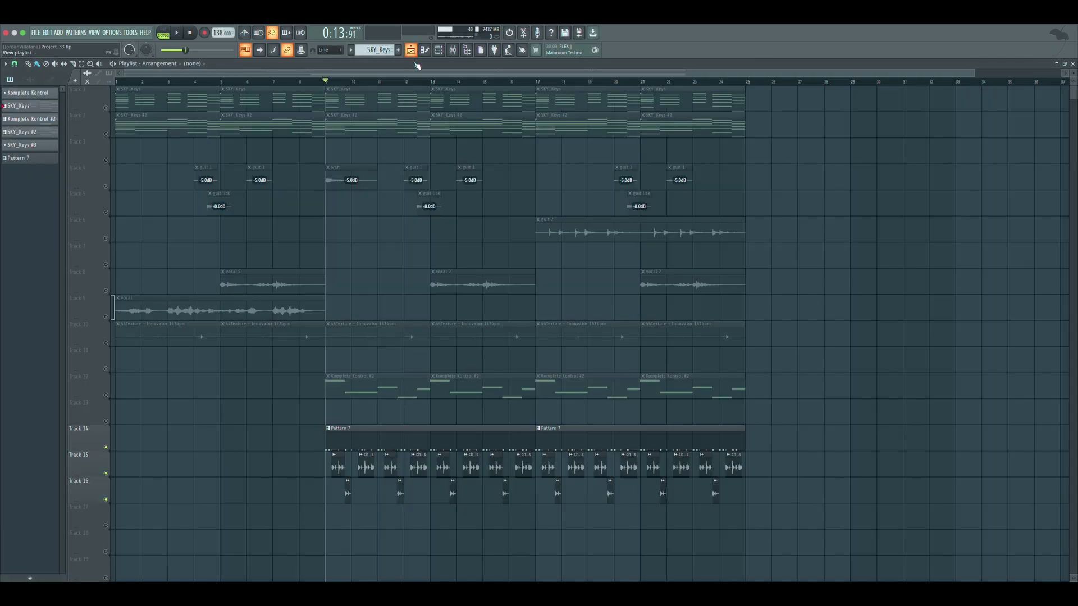
right_click(107, 396)
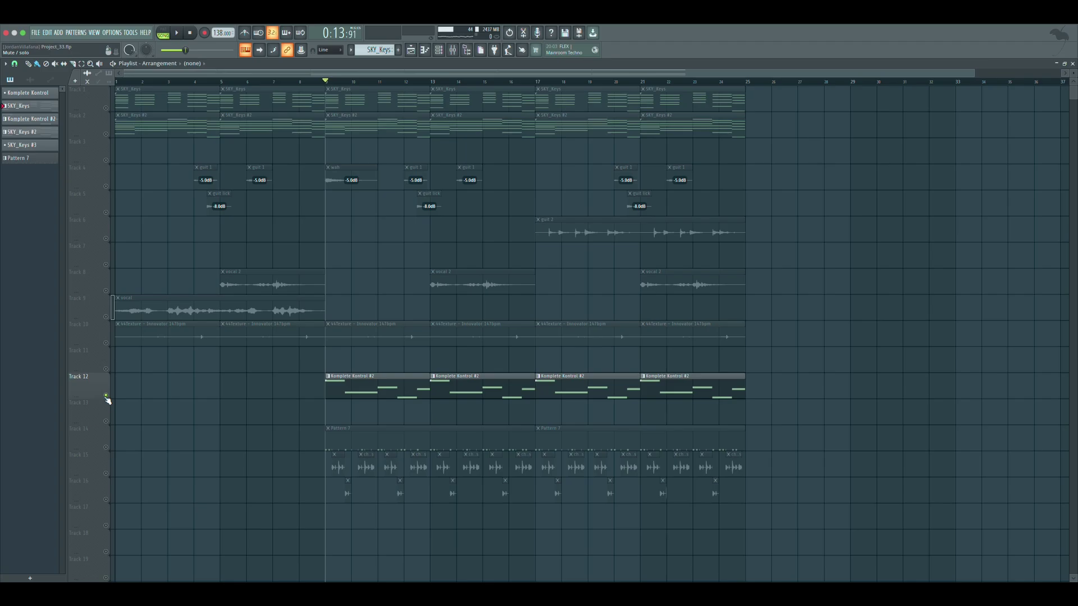
key("space")
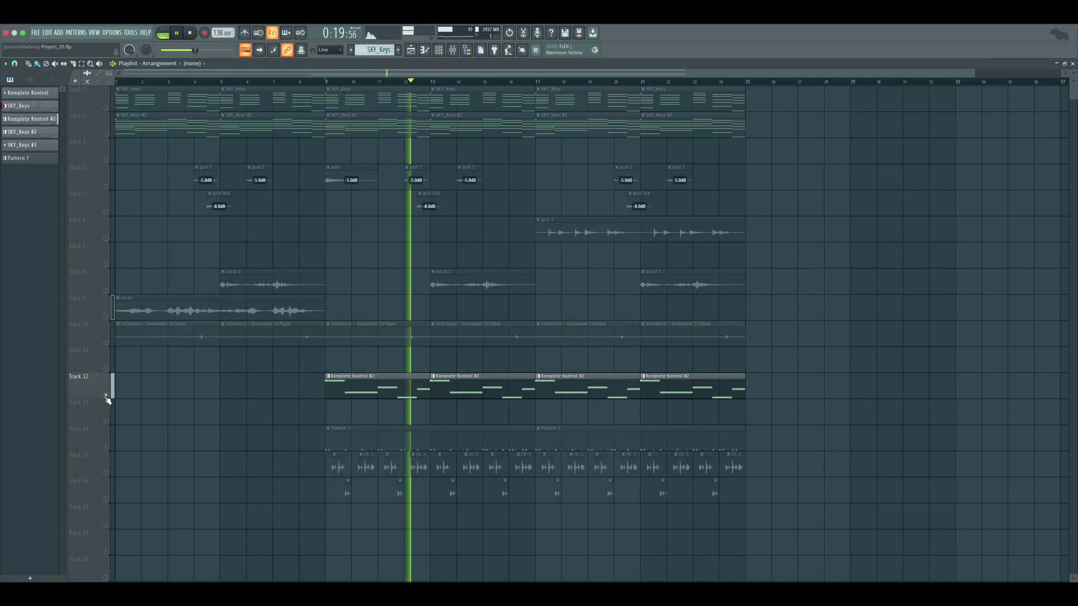
key("space")
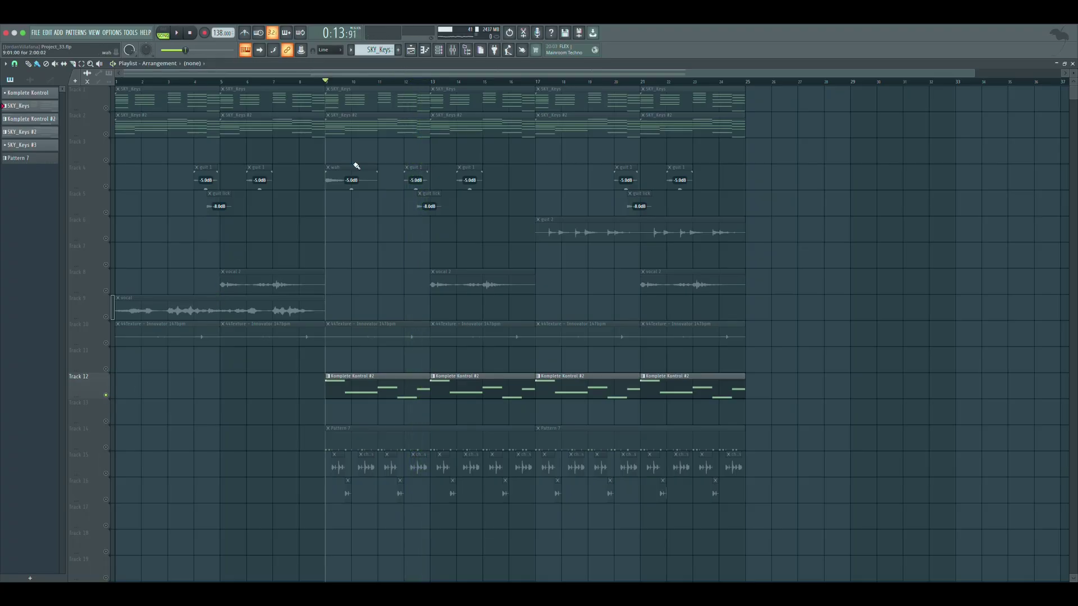
- Inspect both Fruity Parametric EQ 2 effects on the bass mixer track
left_click(453, 50)
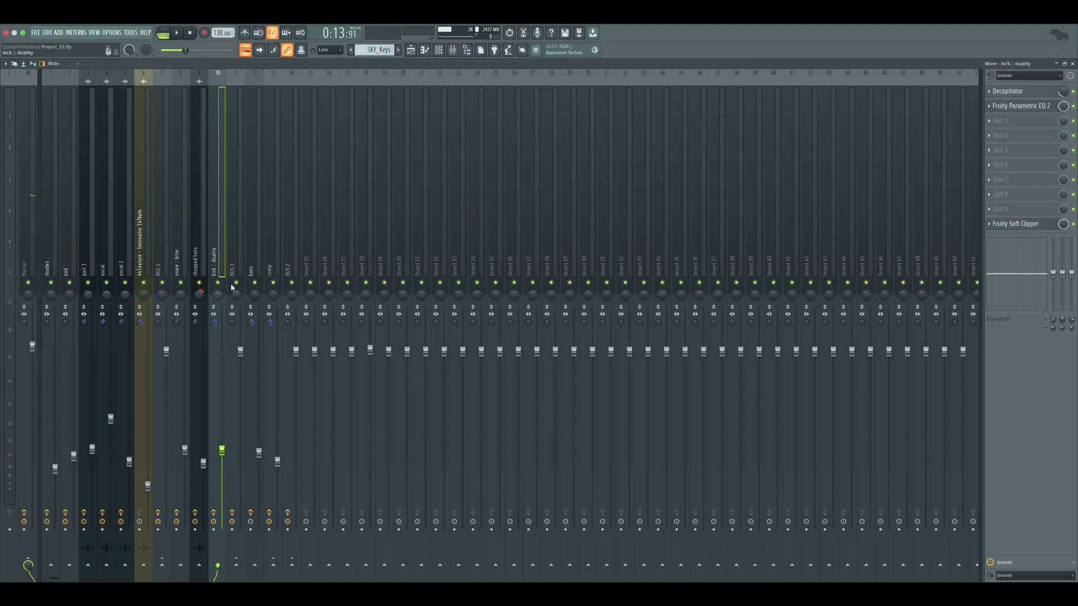
left_click(255, 257)
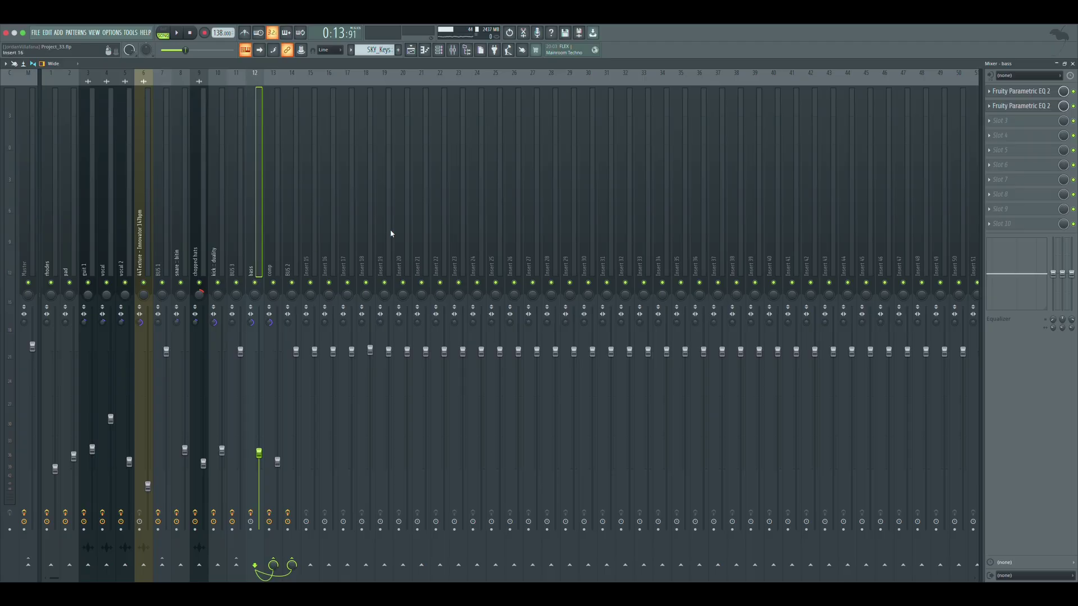
left_click(1011, 92)
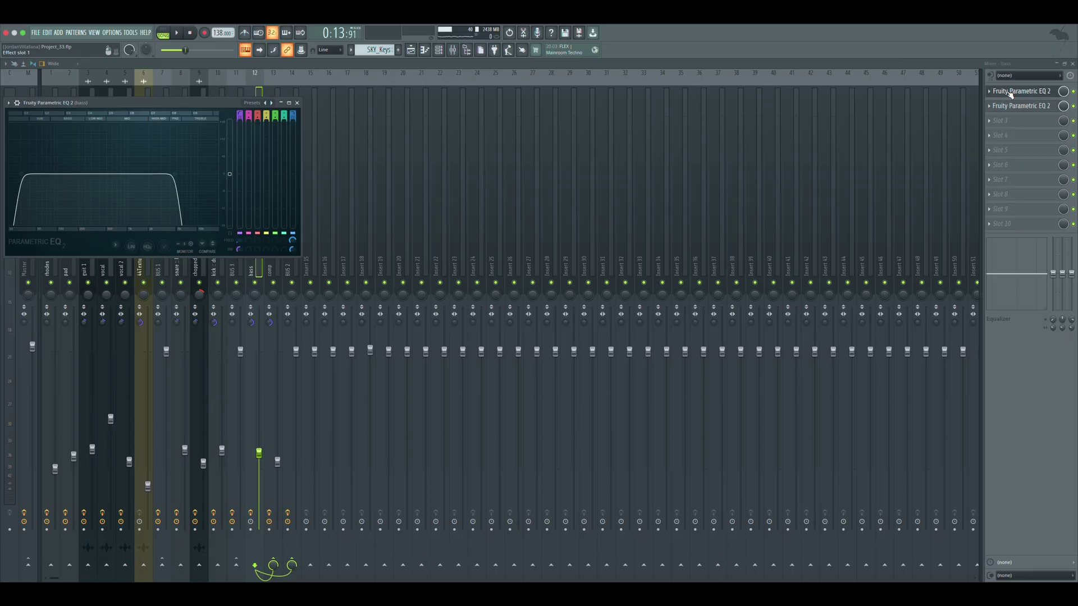
left_click(1011, 92)
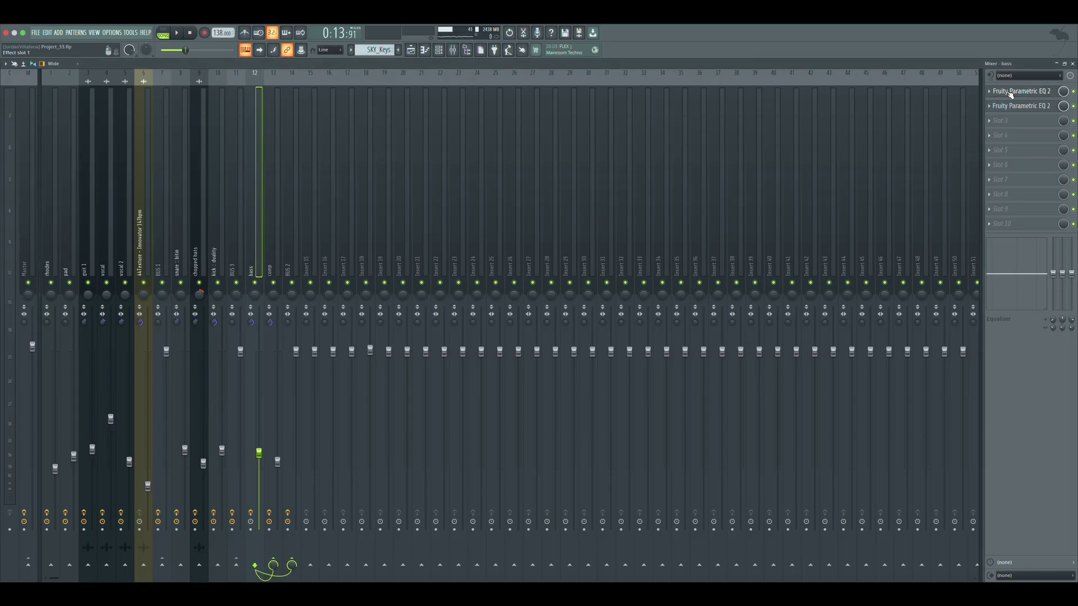
left_click(1047, 106)
left_click(1048, 107)
- Inspect the Decapitator and UADx 1176AE Compressor settings on the comp mixer track
left_click(274, 265)
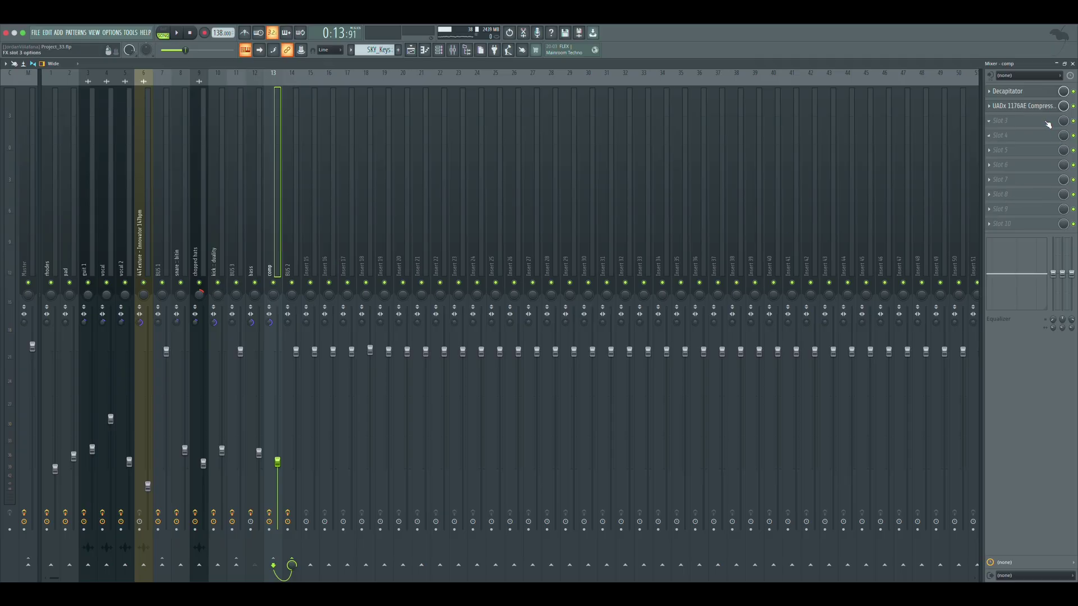
left_click(1013, 96)
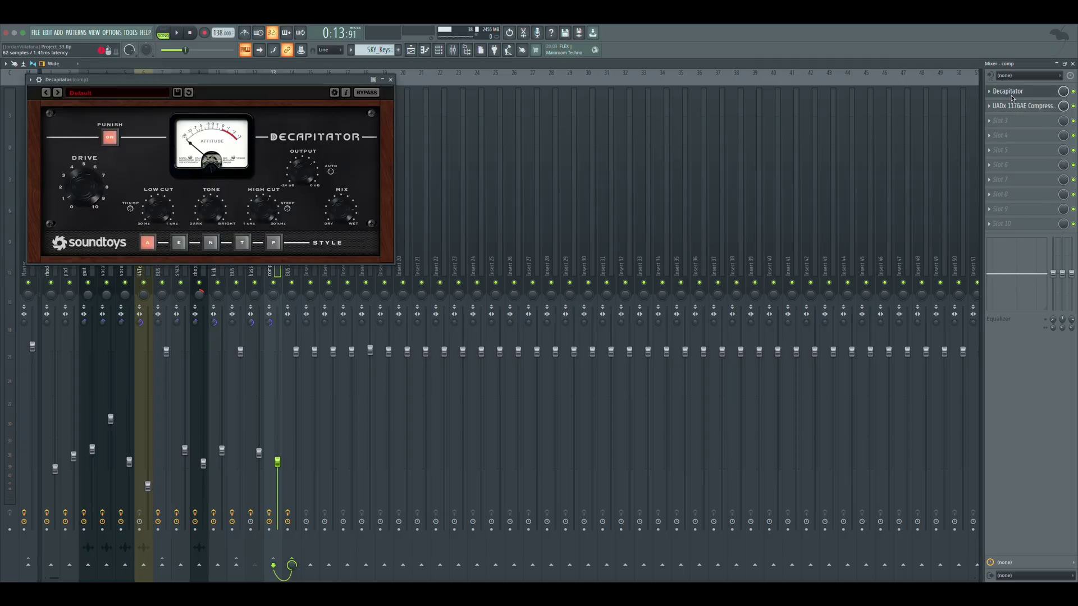
left_click(1016, 104)
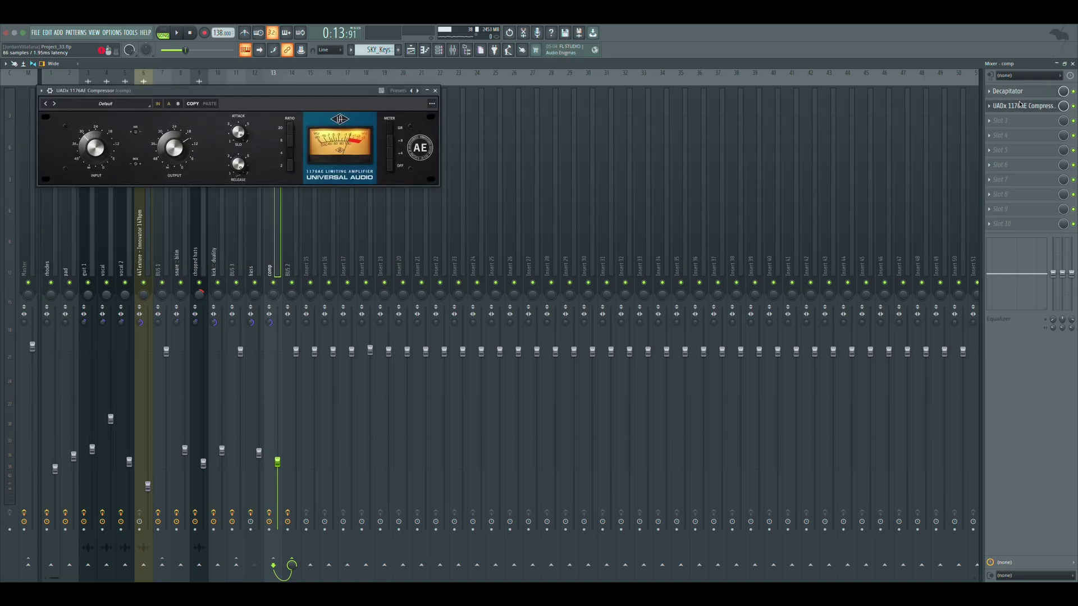
left_click(1017, 104)
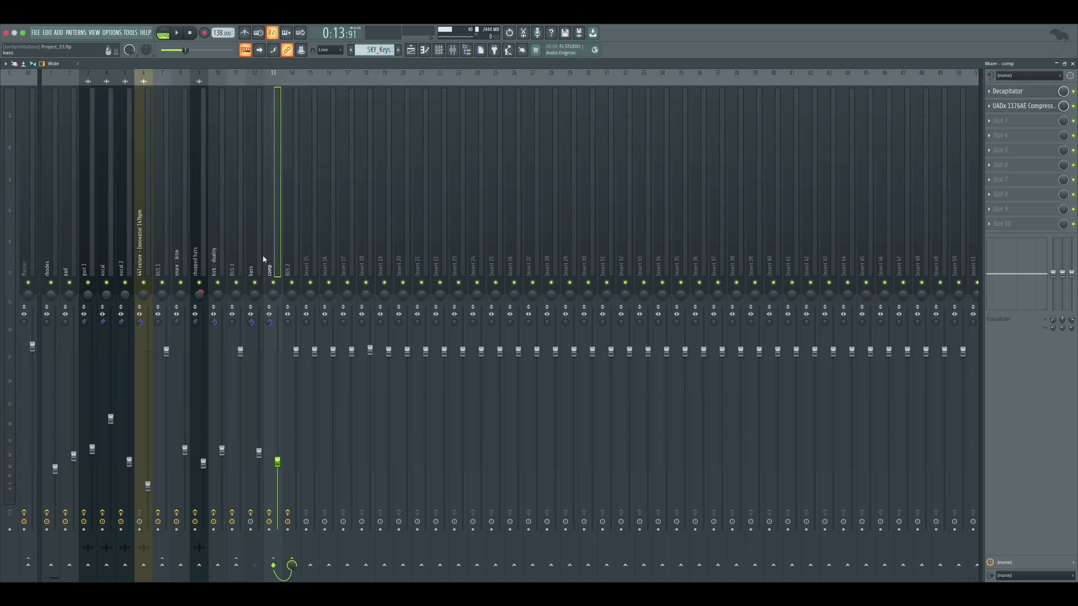
- Inspect the BUS 2 mixer track's Pultec EQP-1A, UADx 1176AE Compressor and Fruity Soft Clipper settings
left_click(287, 254)
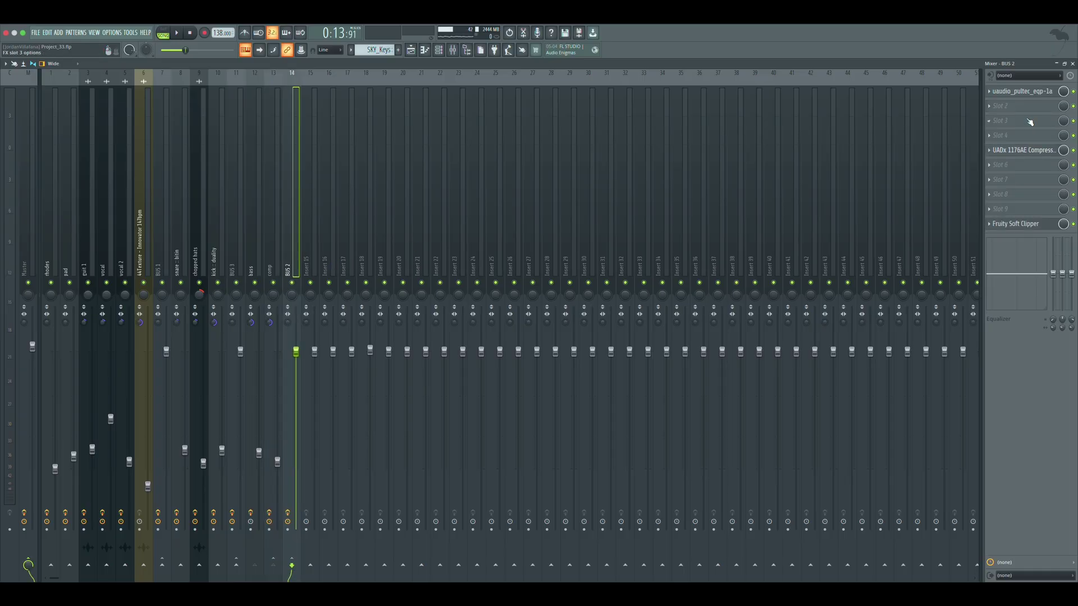
left_click(1019, 91)
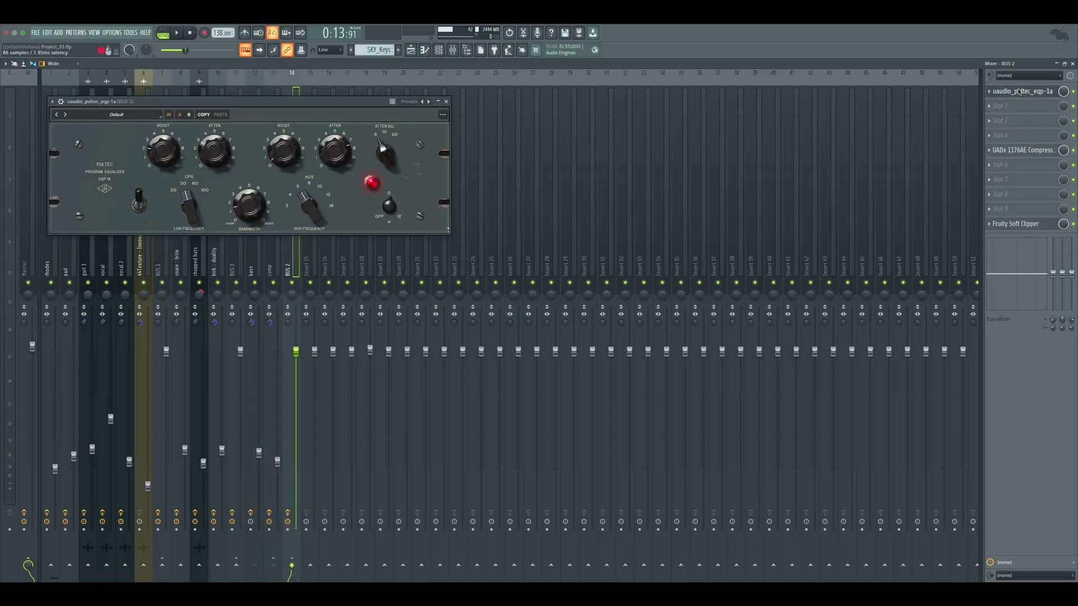
left_click(1020, 91)
left_click(1037, 152)
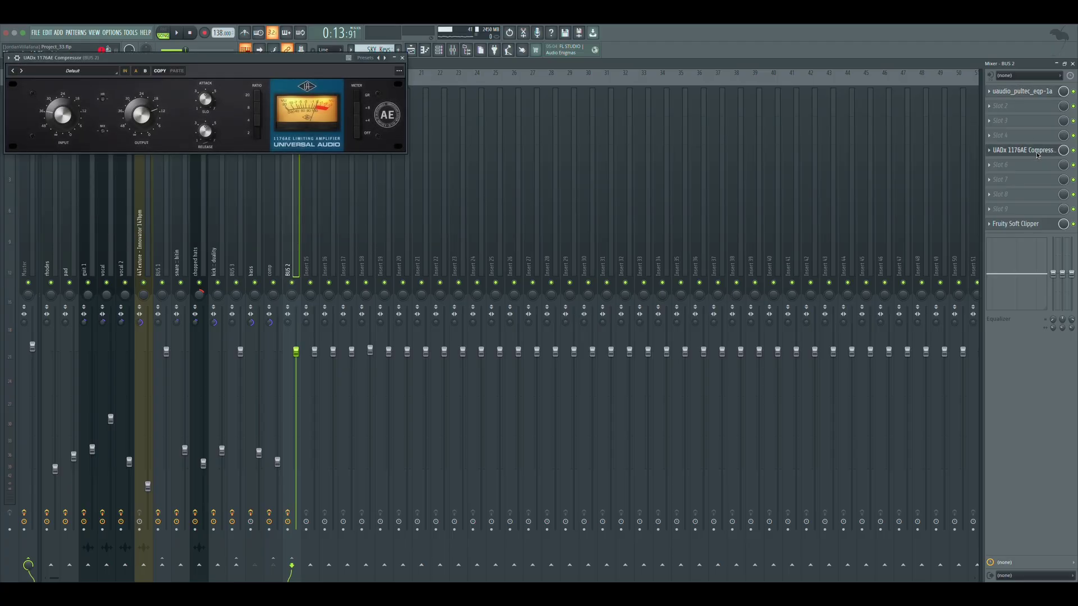
left_click(1037, 152)
left_click(1029, 224)
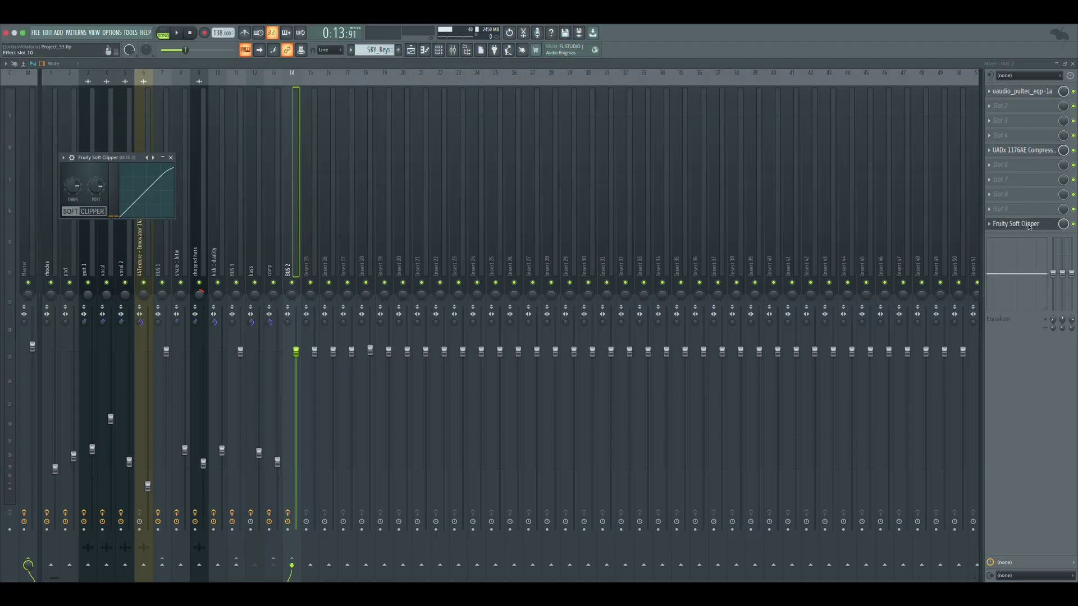
left_click(1028, 225)
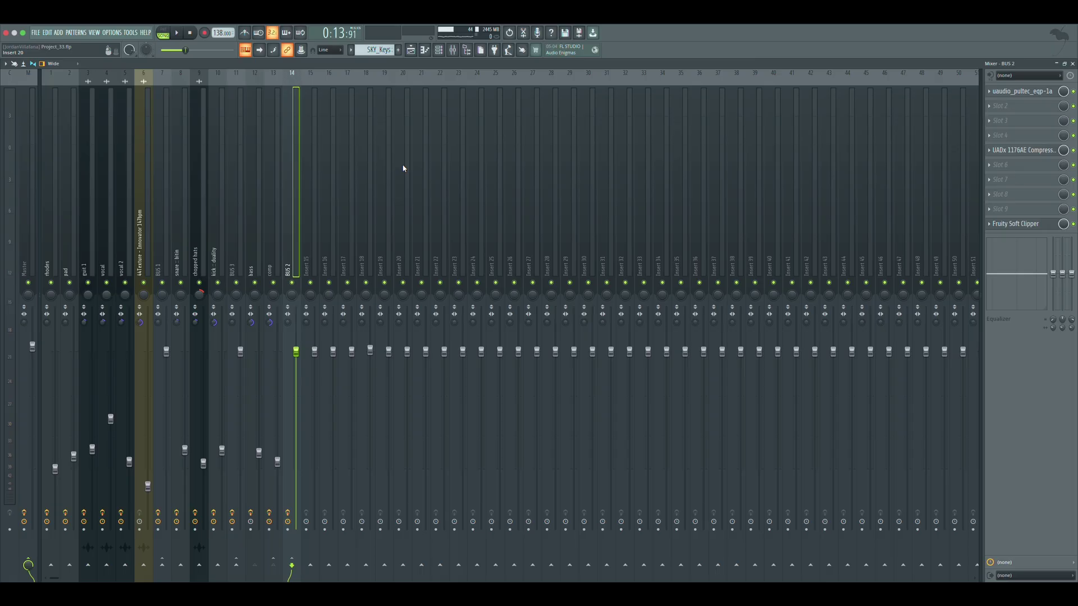
- Inspect the Pultec EQP-1A and SSL G Bus Compressor settings on the Master mixer track
left_click(28, 221)
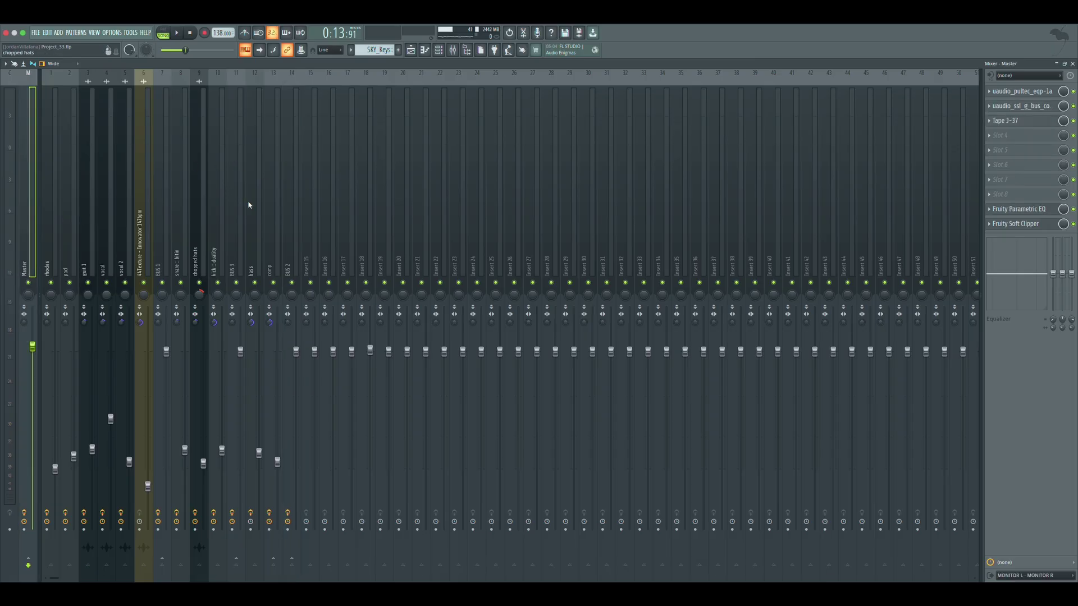
left_click(1043, 94)
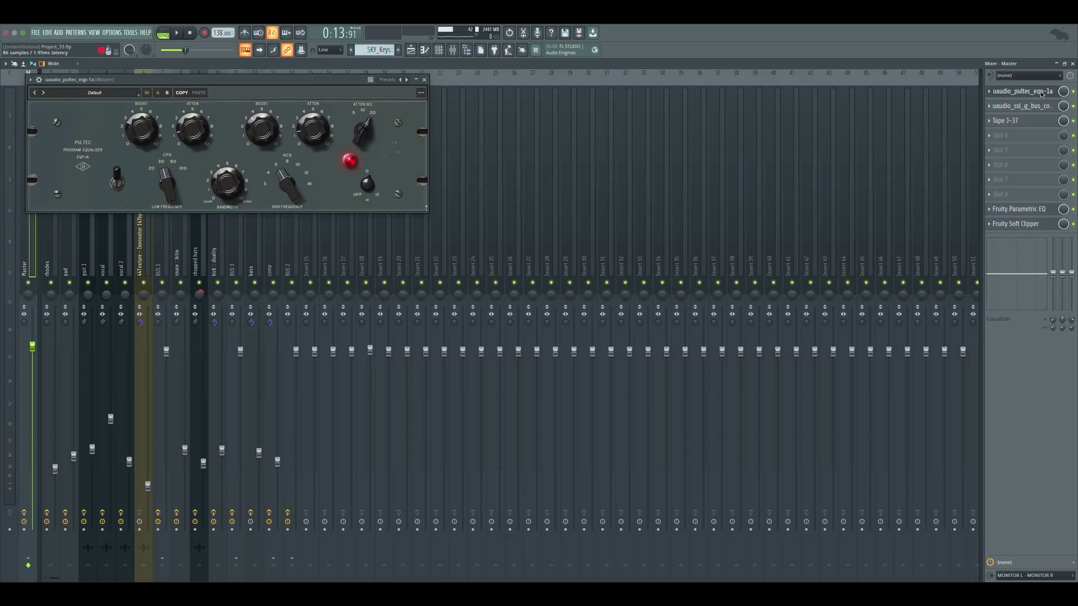
left_click(1039, 93)
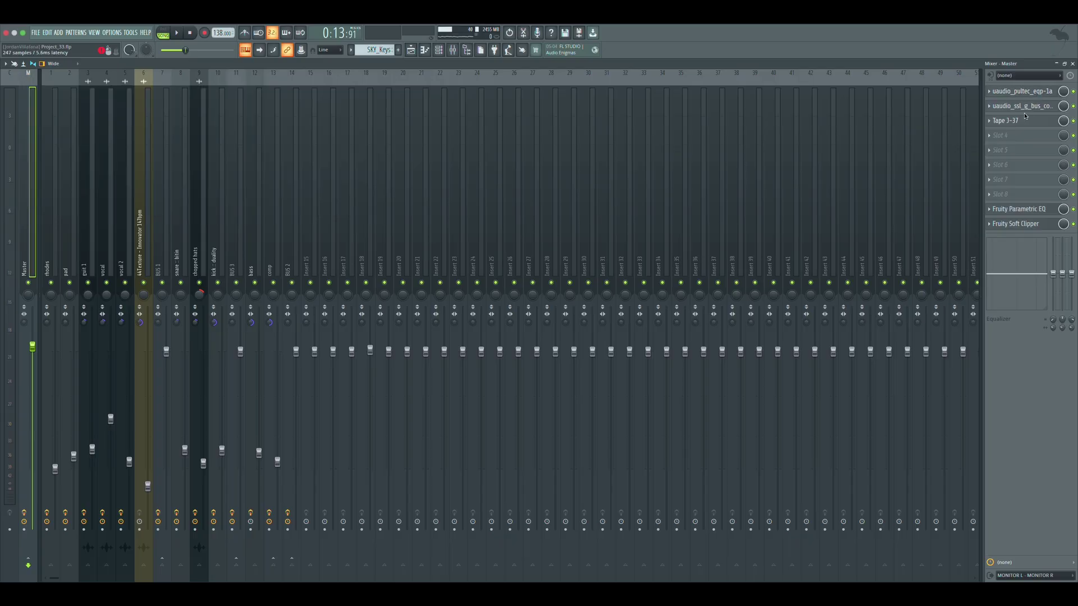
left_click(1023, 119)
left_click(1022, 108)
left_click(1018, 120)
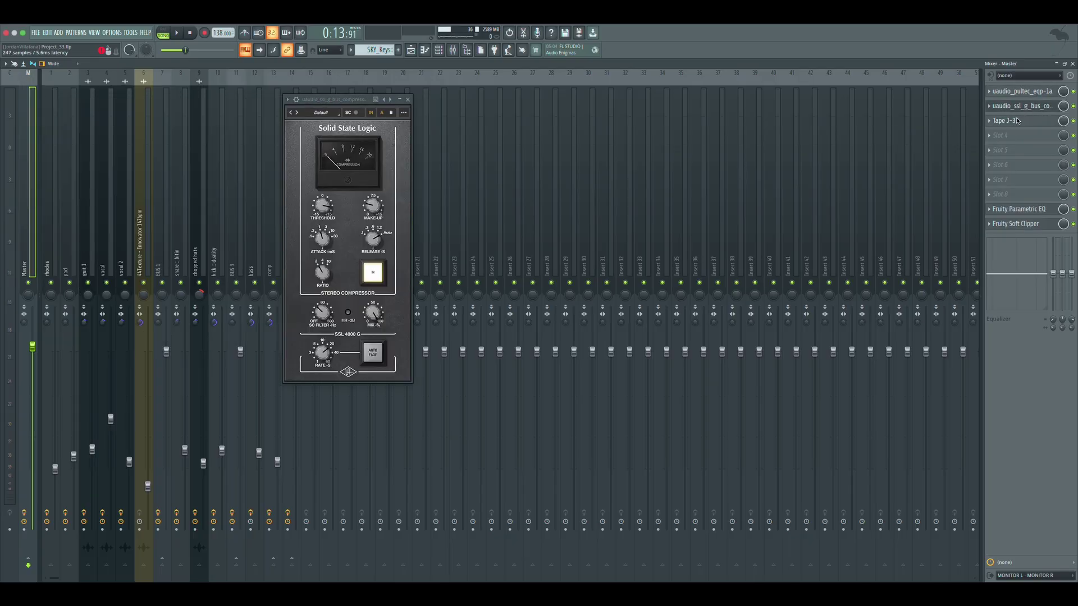
- Inspect the Tape J-37, Fruity Parametric EQ and Fruity Soft Clipper settings on the Master mixer track
left_click(1017, 121)
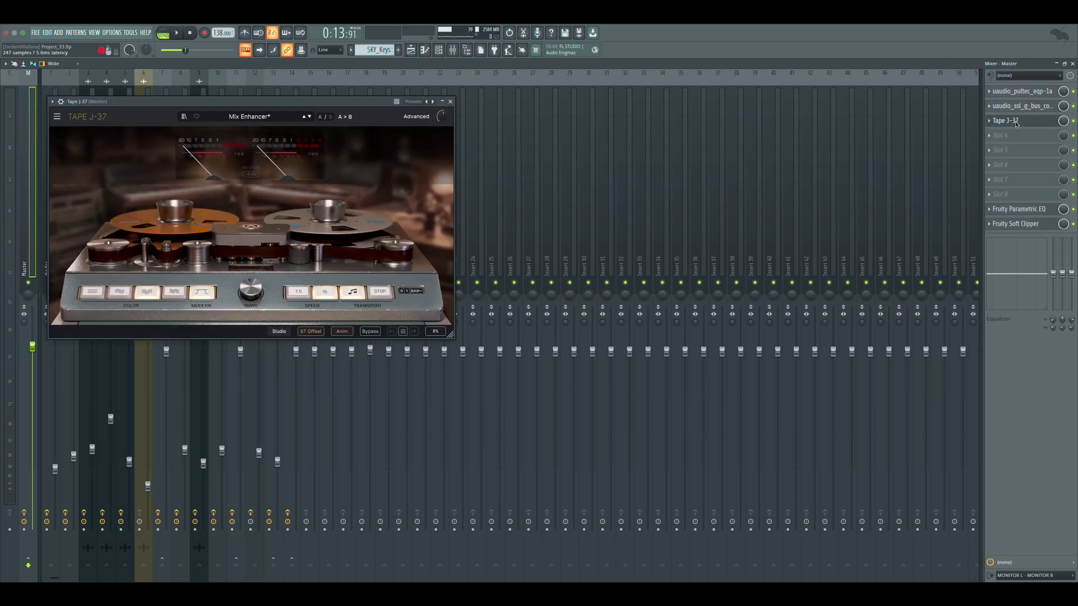
left_click(1016, 121)
left_click(1026, 211)
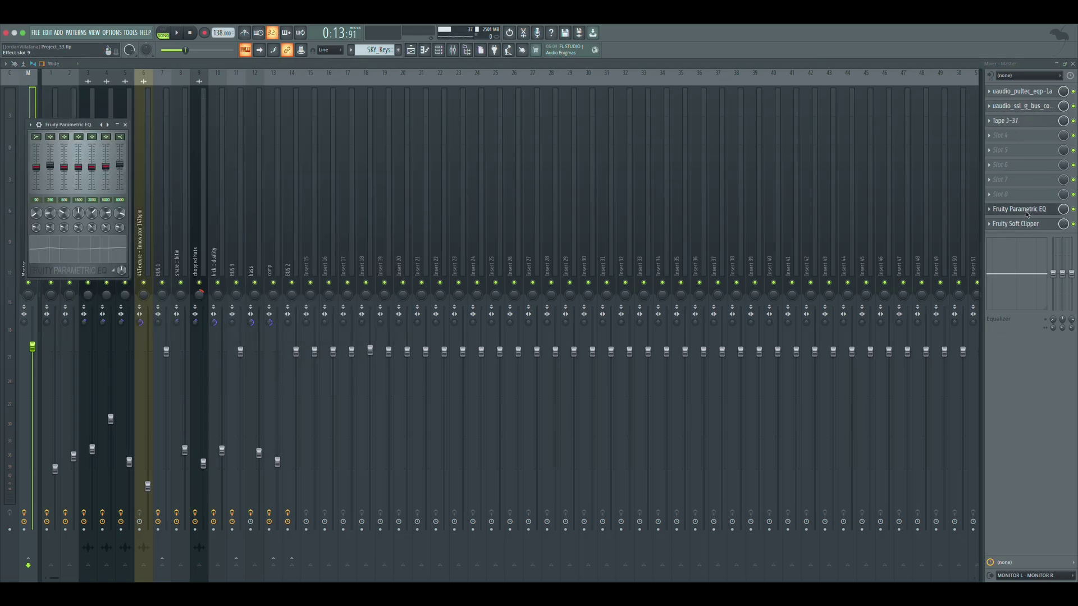
left_click(1025, 211)
left_click(1027, 224)
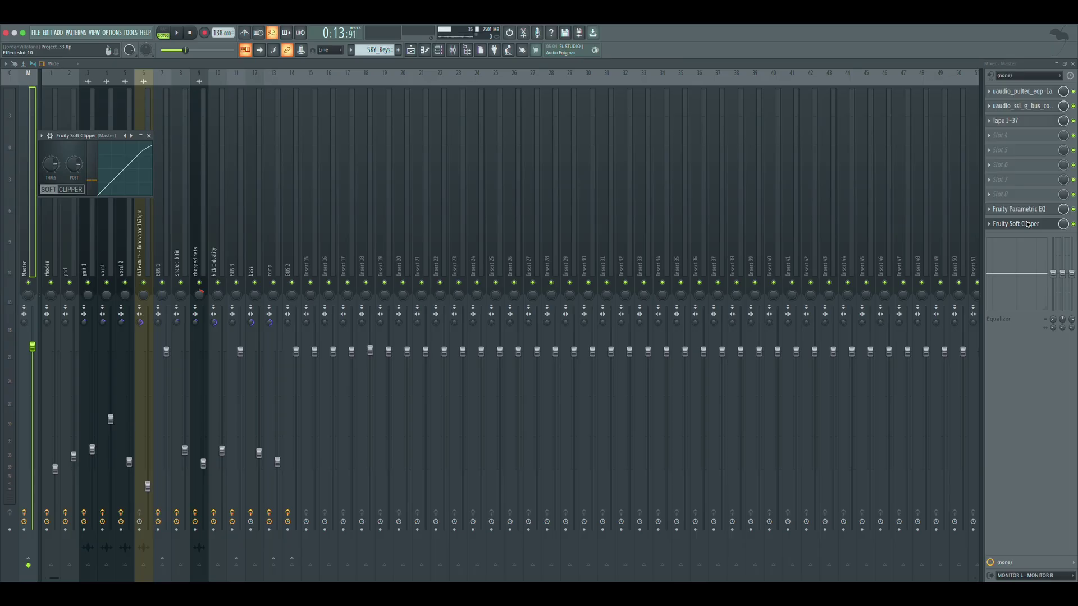
left_click(1027, 224)
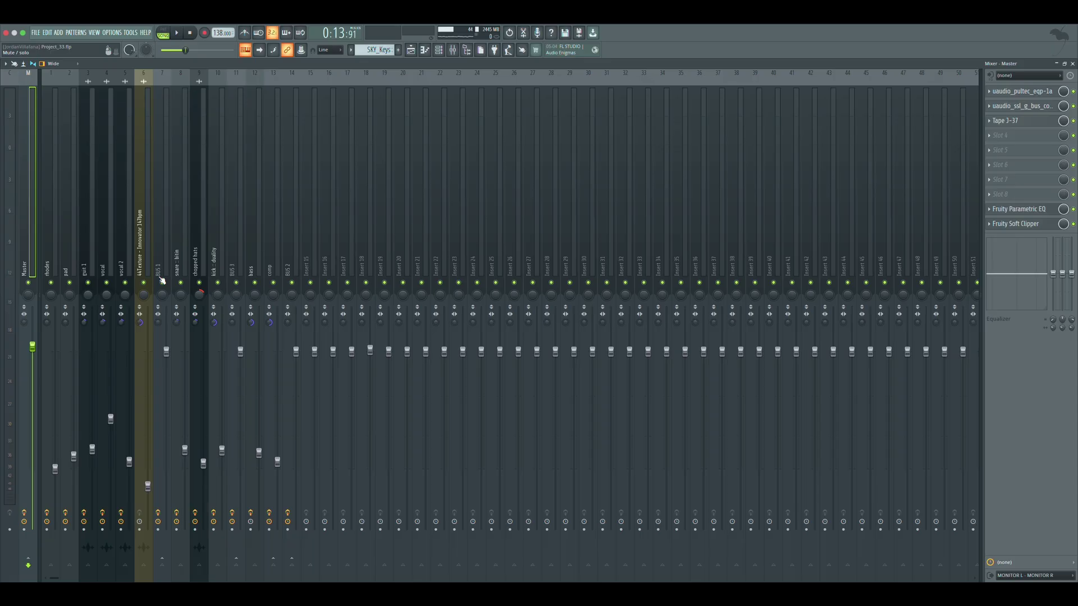
- Inspect the Waves SoundShifter settings on the BUS 3 mixer track
left_click(241, 258)
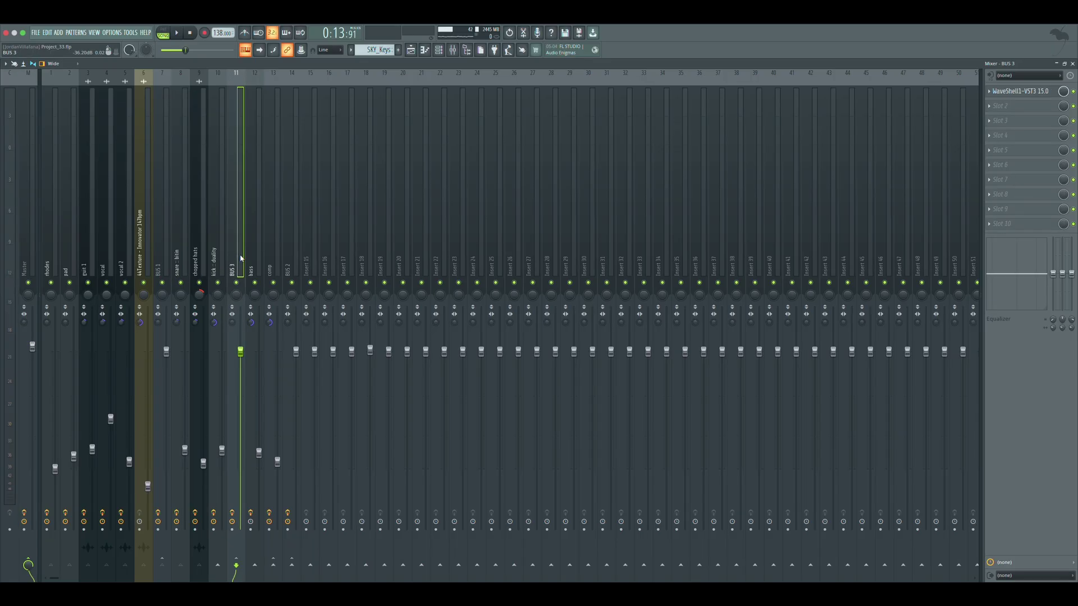
left_click(1019, 93)
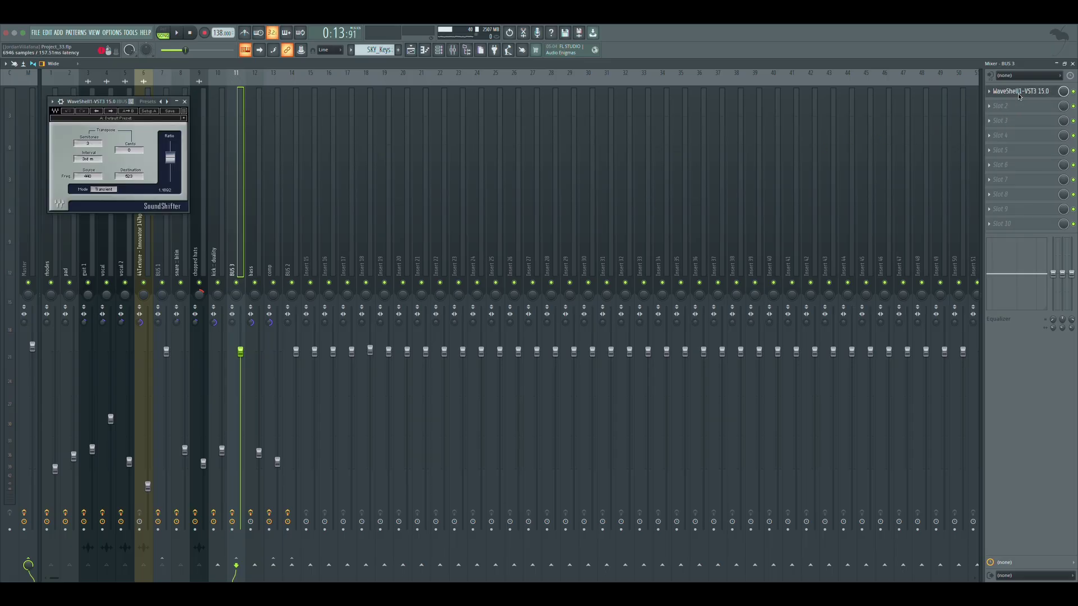
left_click(1018, 93)
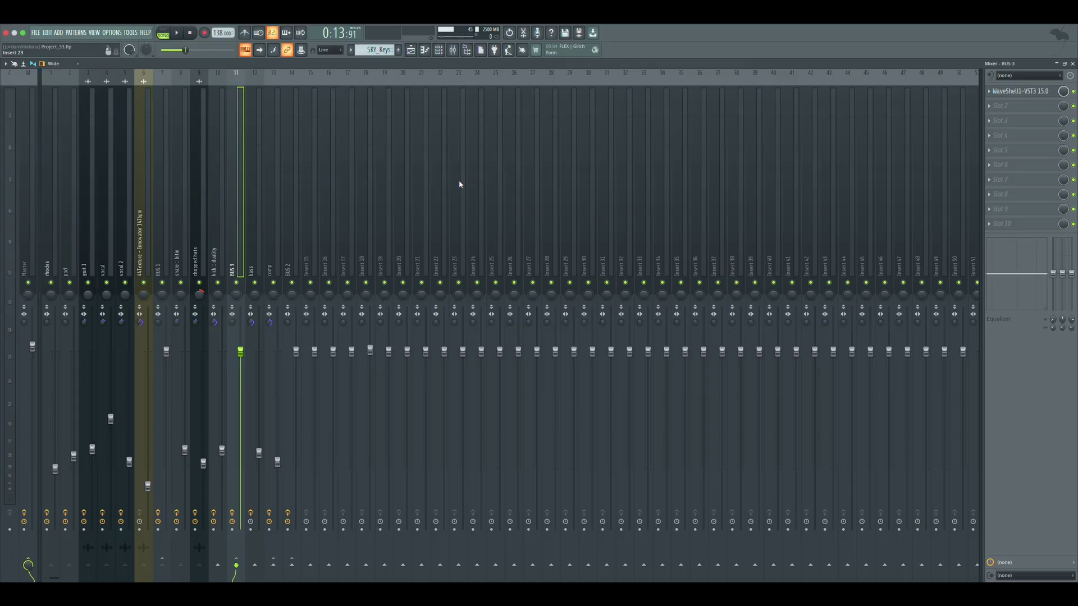
- Trace the mixer routing by selecting the rhodes, BUS 1, BUS 3, bass, BUS 2 and Master tracks in turn
left_click(56, 266)
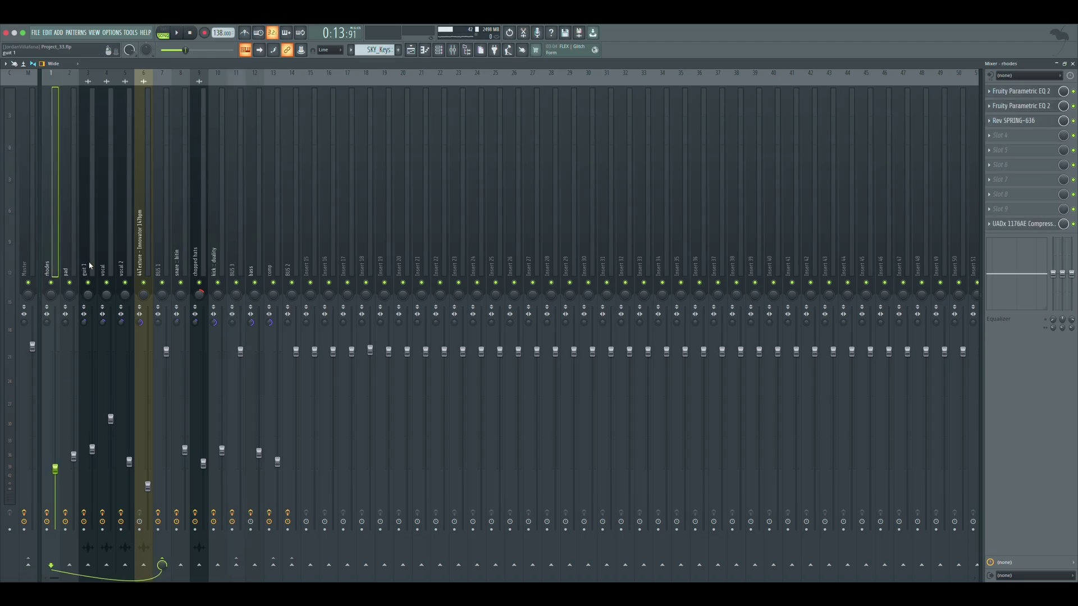
left_click(163, 260)
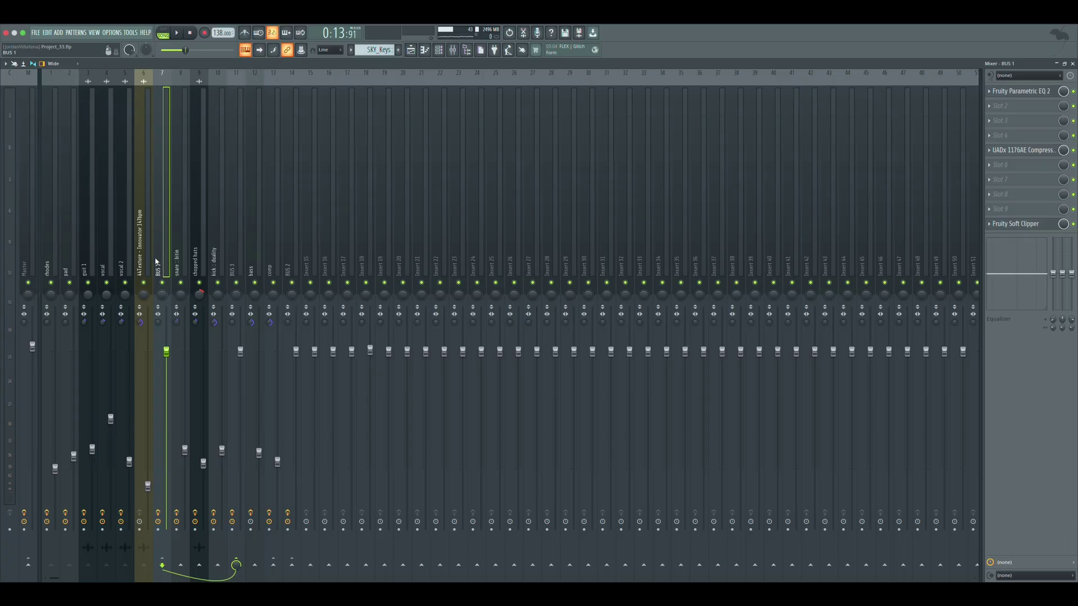
left_click(236, 266)
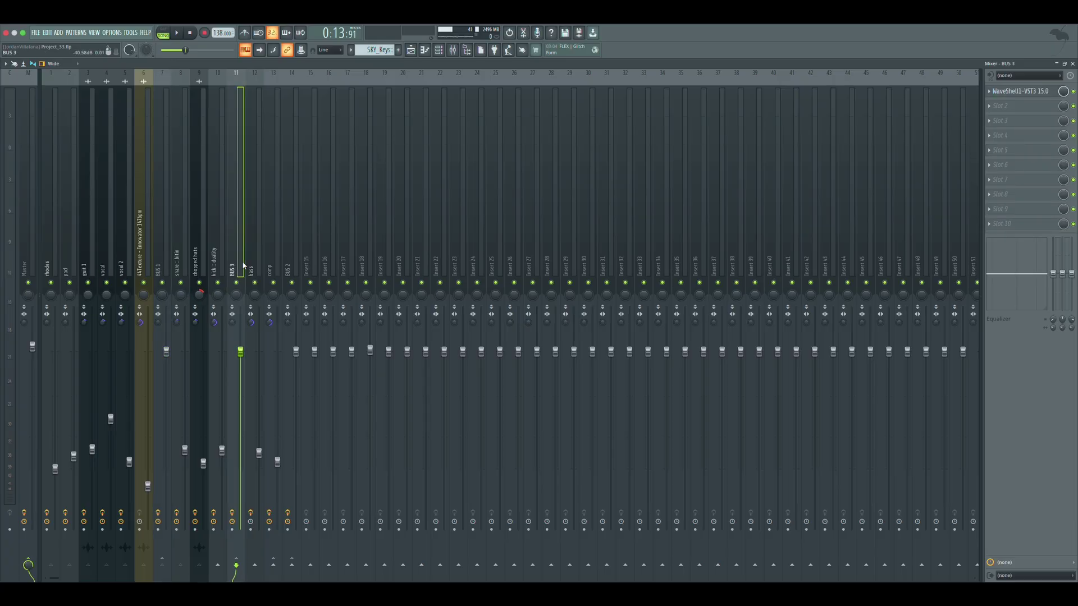
left_click(251, 266)
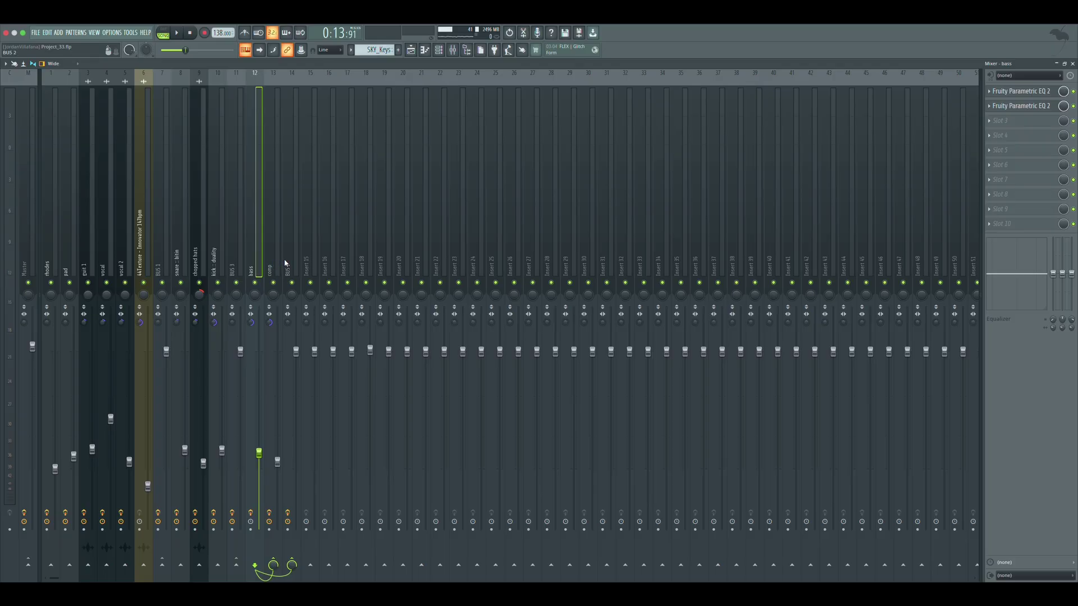
left_click(285, 263)
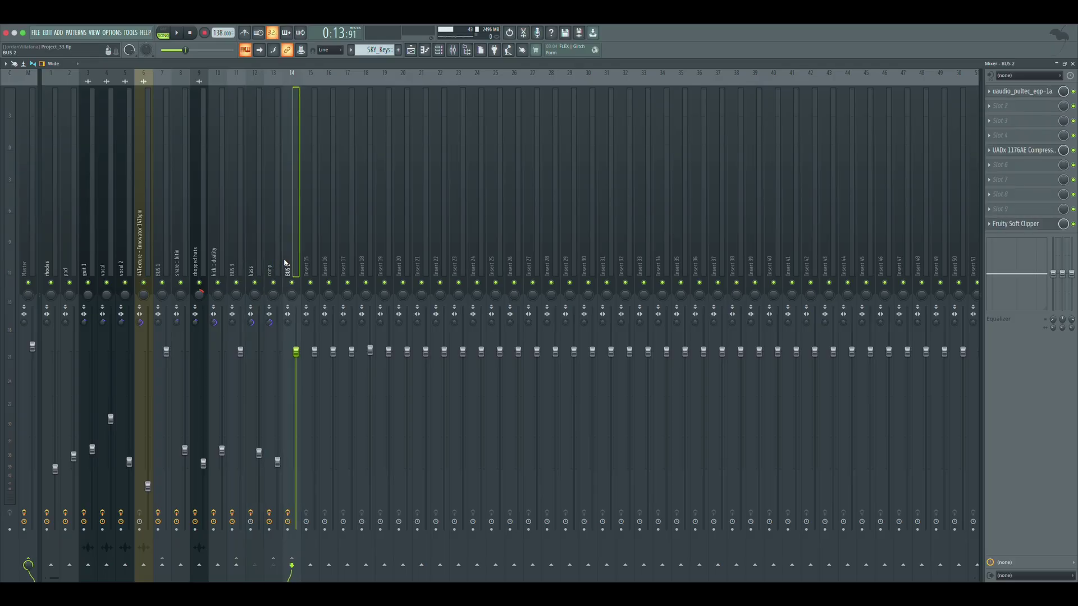
left_click(24, 262)
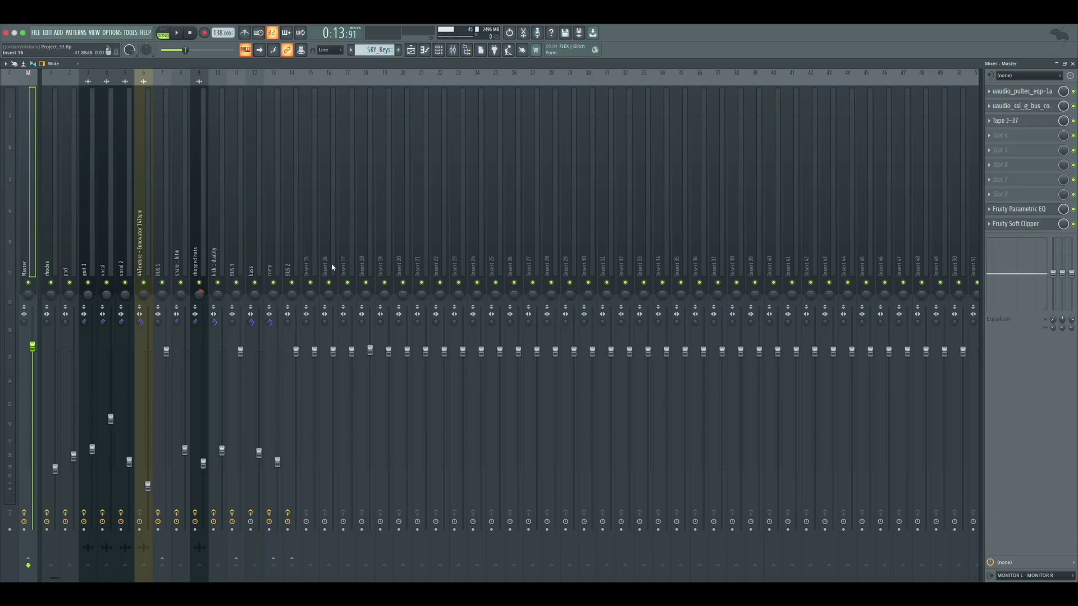
- Try transposing the bass notes down in the piano roll of the Track 12 pattern, and undo the transposition
left_click(425, 51)
left_click(412, 51)
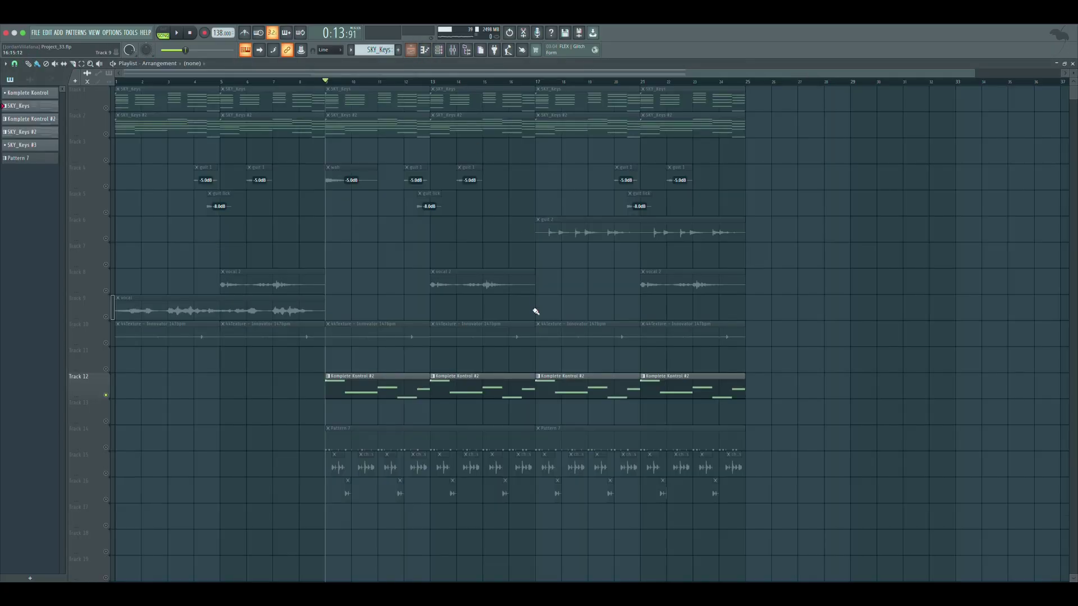
double_click(461, 380)
key("Down")
key("Down")
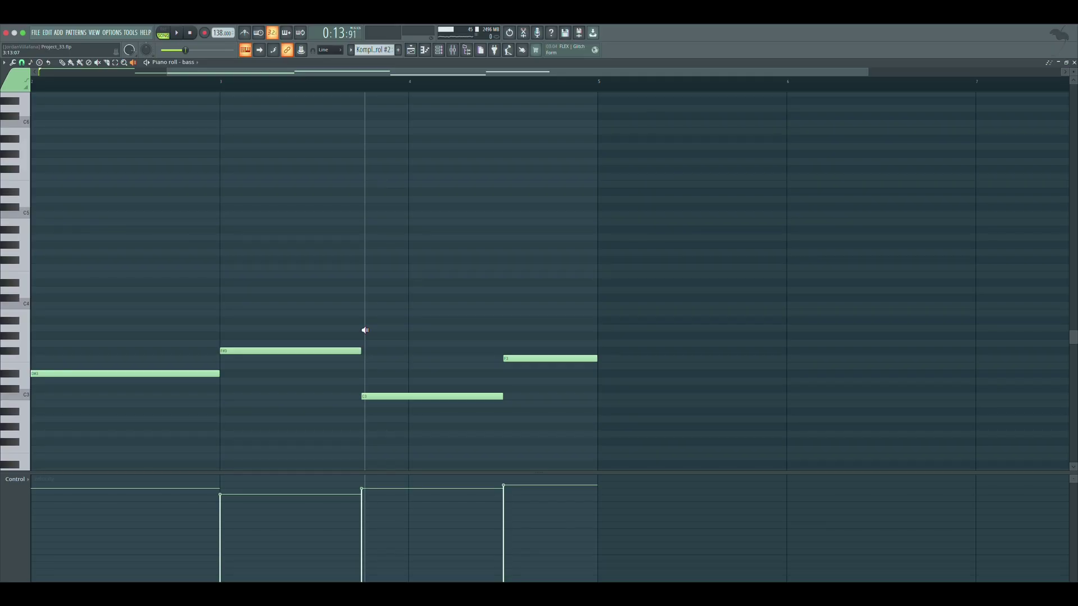
key("ctrl+z")
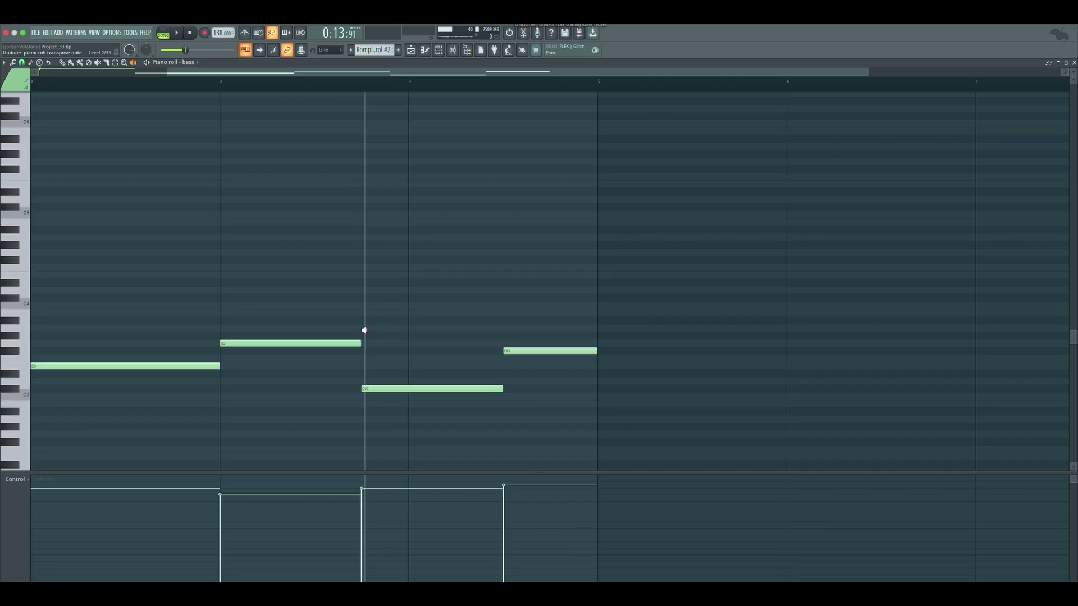
- Unsolo Track 12 in the playlist and play the full arrangement through to its end
left_click(411, 52)
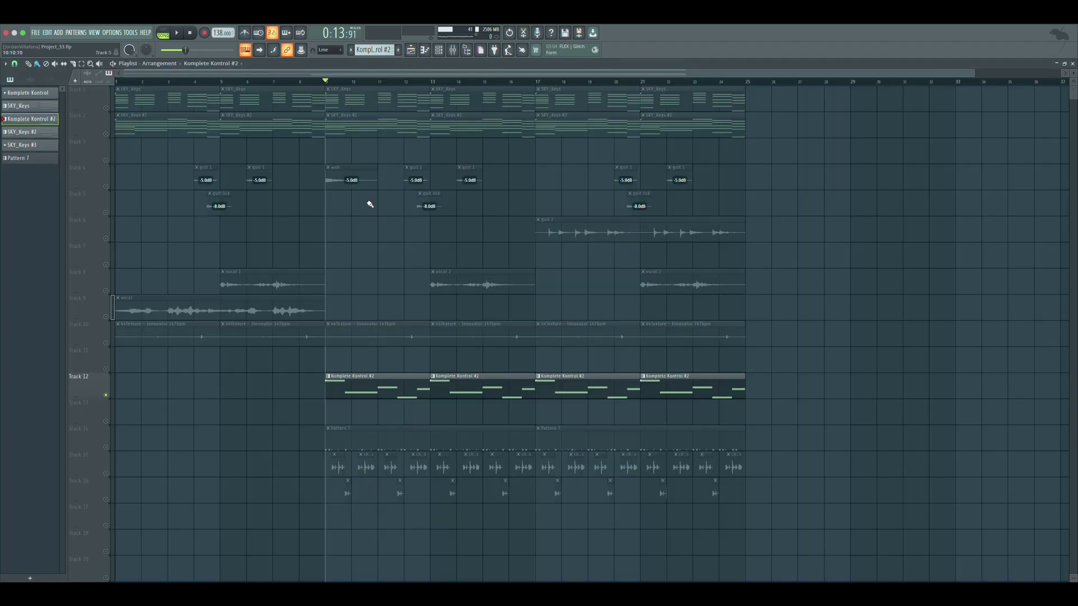
right_click(105, 394)
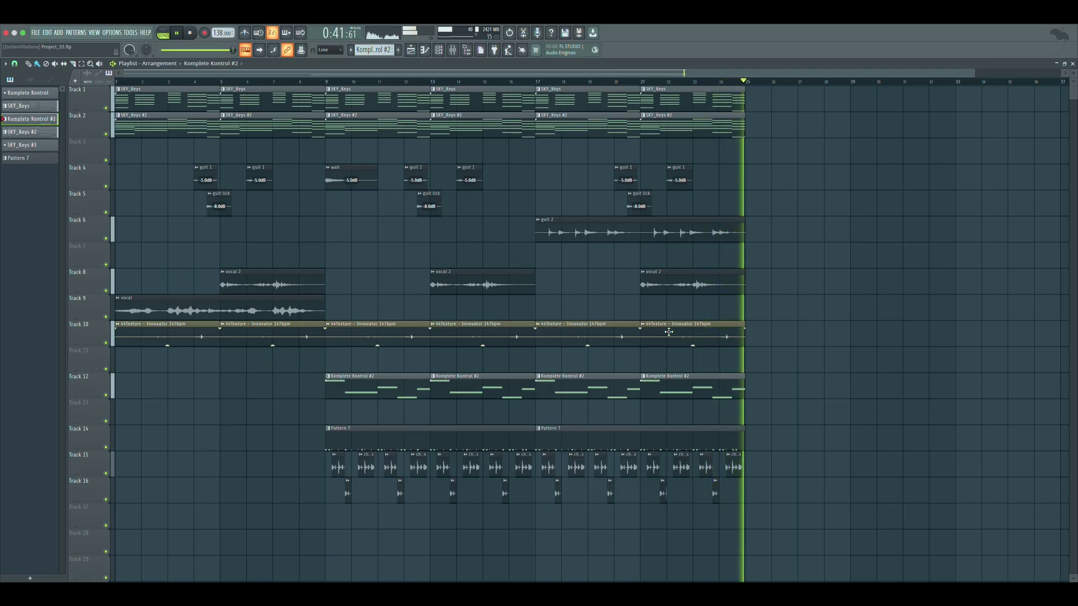
key("space")
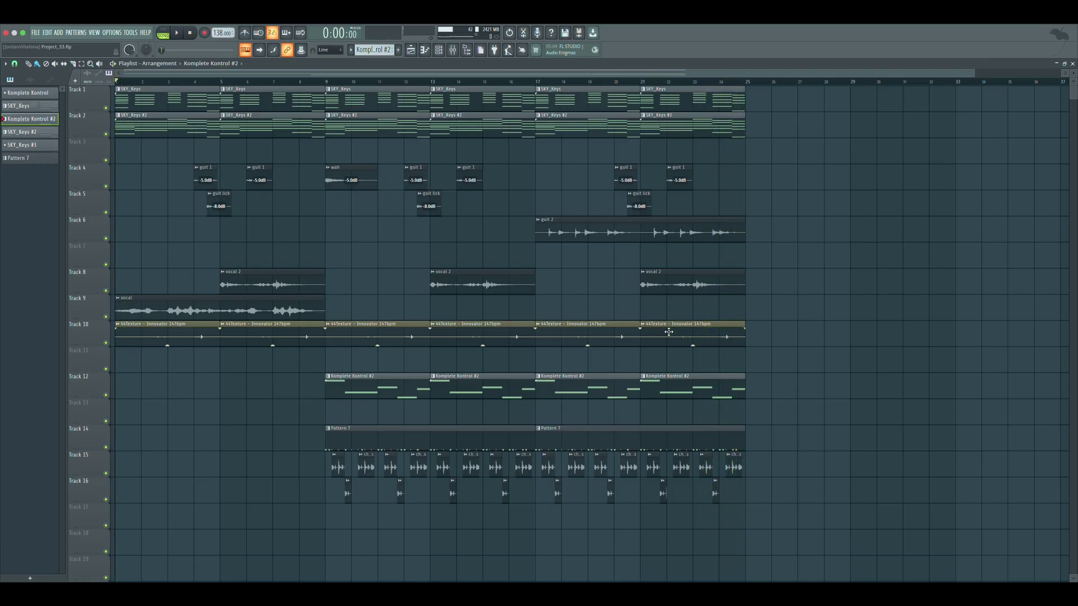